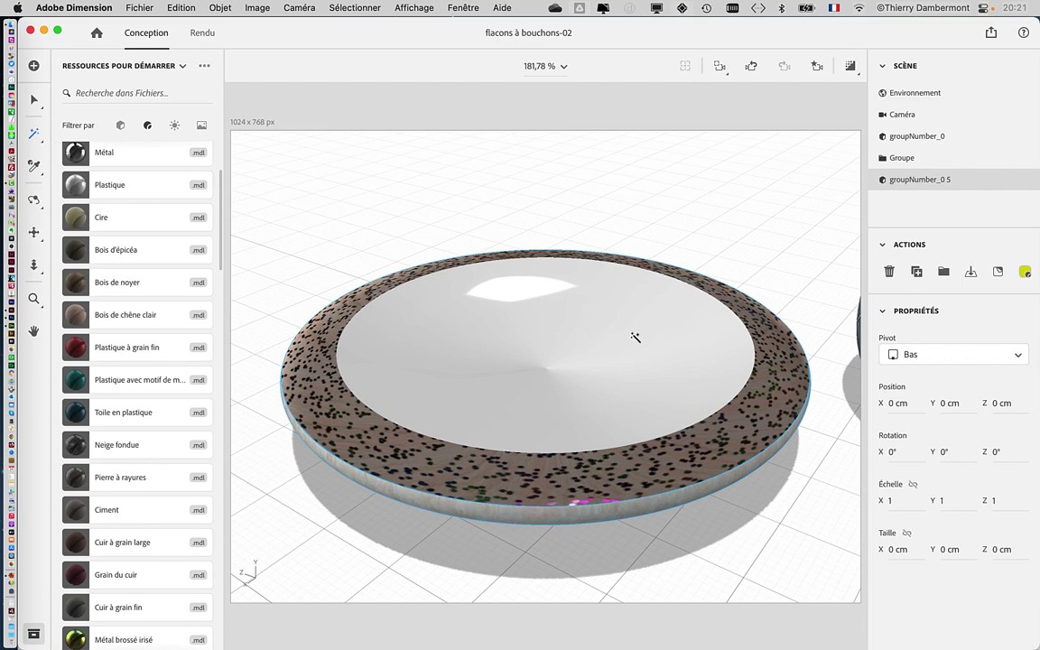
Zoom out, switch to the Select tool, and pan the speckled dish right of centre
{"action": "scroll", "coordinate": [635, 337], "scroll_direction": "down", "scroll_amount": 2}
{"action": "scroll", "coordinate": [548, 224], "scroll_direction": "down", "scroll_amount": 2}
{"action": "scroll", "coordinate": [547, 223], "scroll_direction": "down", "scroll_amount": 2}
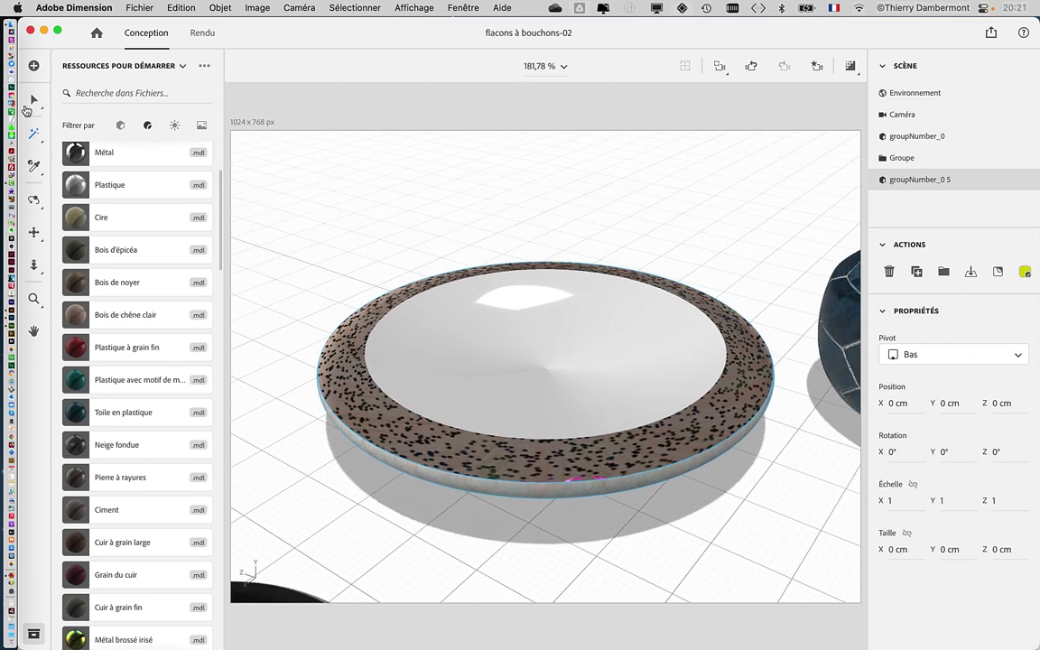
{"action": "scroll", "coordinate": [334, 277], "scroll_direction": "down", "scroll_amount": 1}
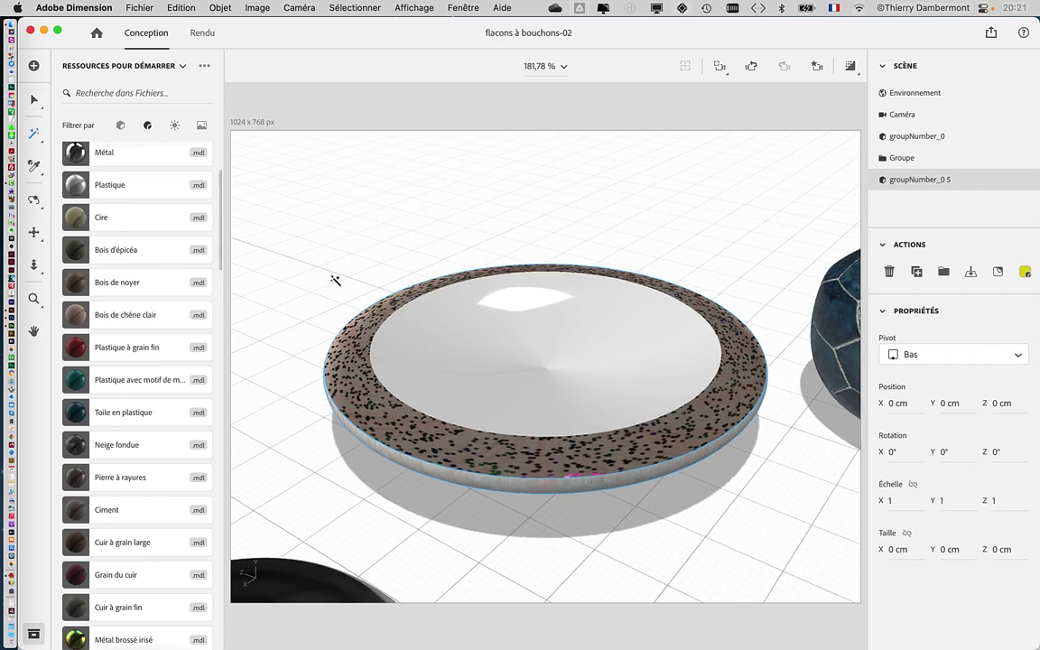
{"action": "scroll", "coordinate": [335, 280], "scroll_direction": "down", "scroll_amount": 2}
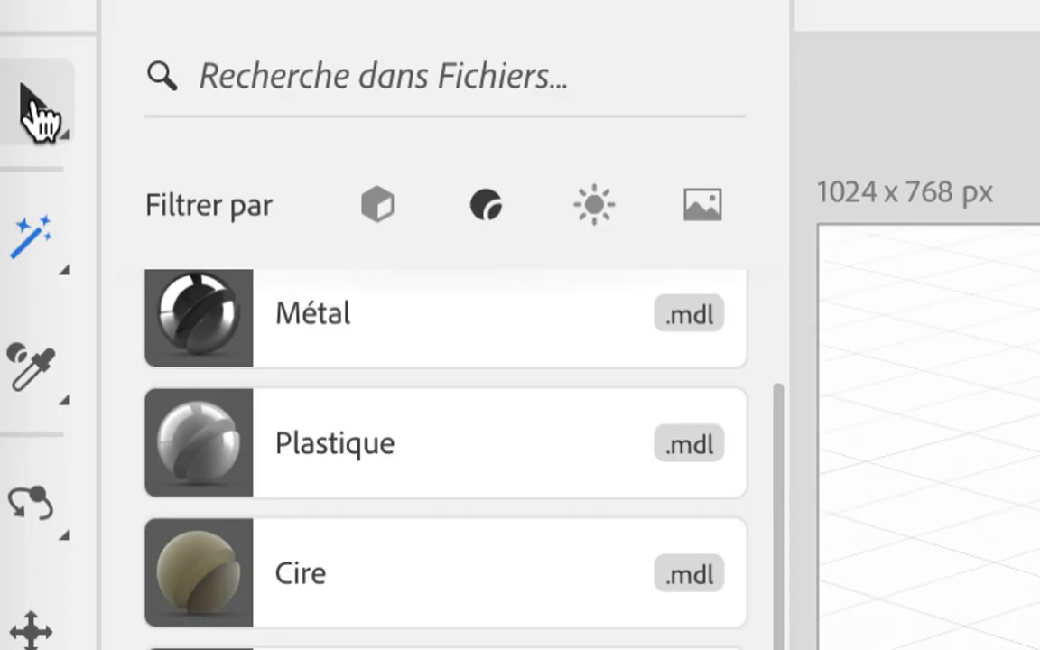
{"action": "left_click", "coordinate": [37, 108]}
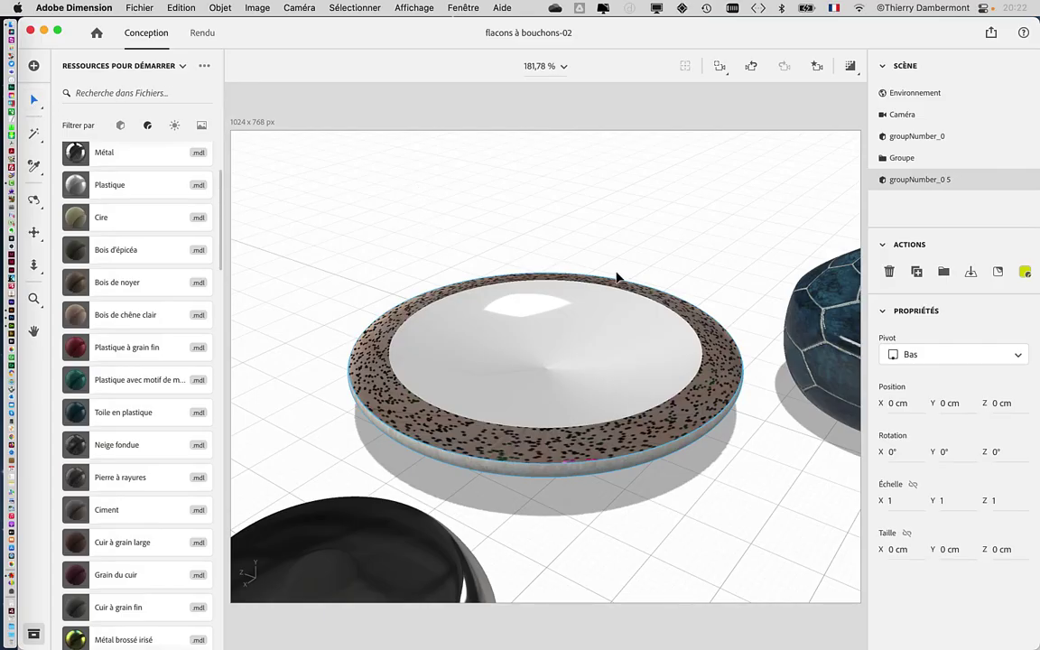
{"action": "middle_click_drag", "start_coordinate": [617, 278], "coordinate": [655, 268]}
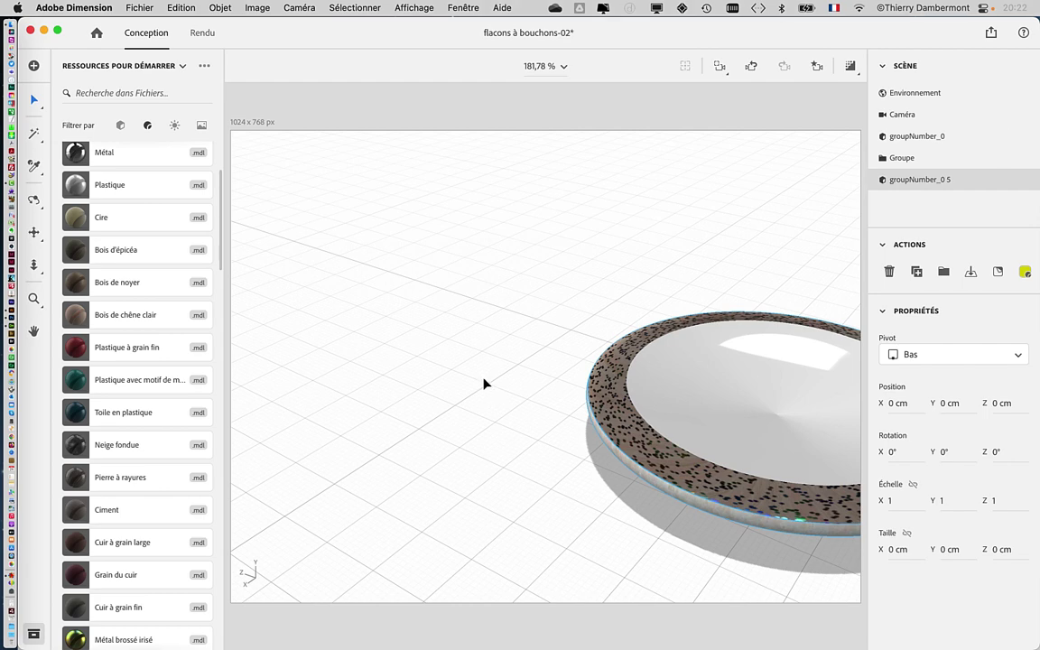
Zoom the view further so the green bottle sits in frame beside the dish
{"action": "scroll", "coordinate": [484, 384], "scroll_direction": "down", "scroll_amount": 2}
{"action": "scroll", "coordinate": [484, 385], "scroll_direction": "down", "scroll_amount": 2}
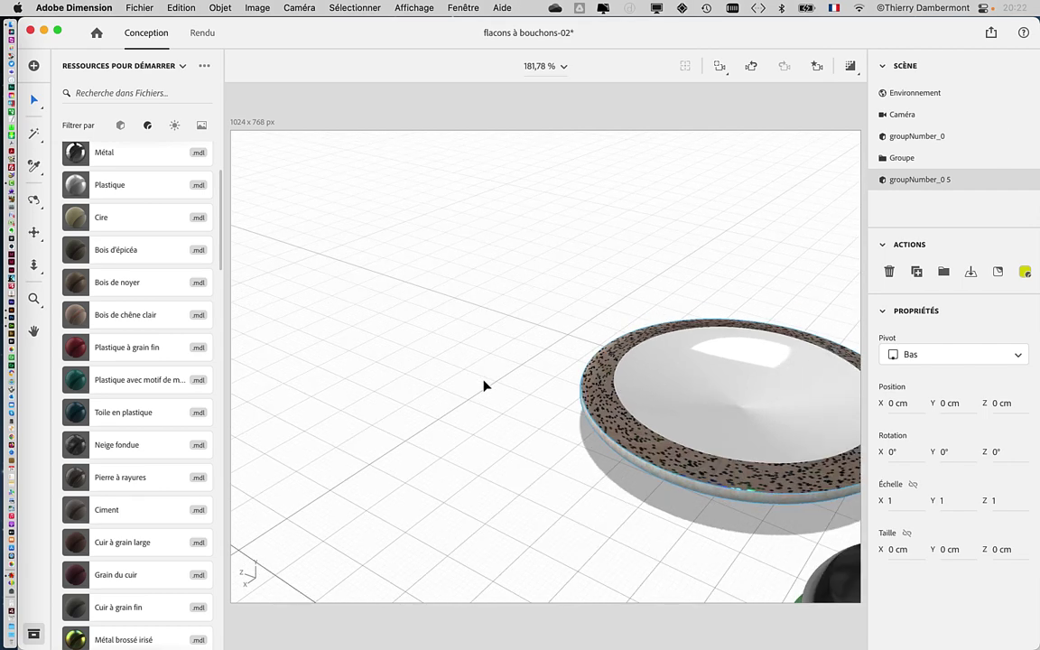
{"action": "scroll", "coordinate": [484, 386], "scroll_direction": "down", "scroll_amount": 2}
{"action": "scroll", "coordinate": [484, 387], "scroll_direction": "down", "scroll_amount": 2}
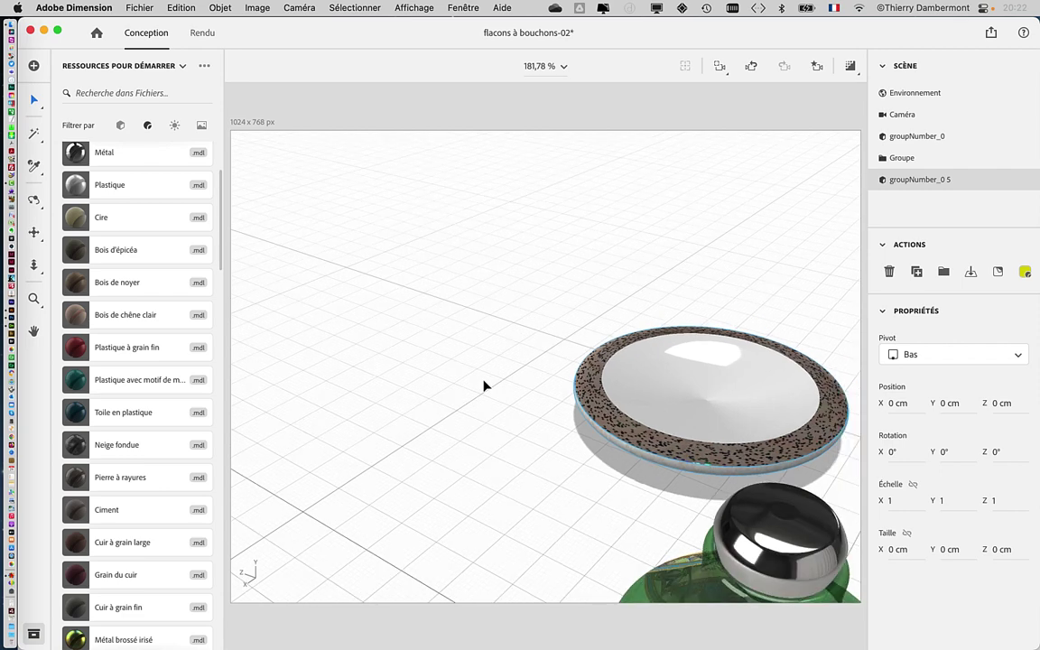
{"action": "scroll", "coordinate": [484, 387], "scroll_direction": "down", "scroll_amount": 2}
{"action": "scroll", "coordinate": [484, 386], "scroll_direction": "down", "scroll_amount": 2}
{"action": "scroll", "coordinate": [484, 386], "scroll_direction": "down", "scroll_amount": 2}
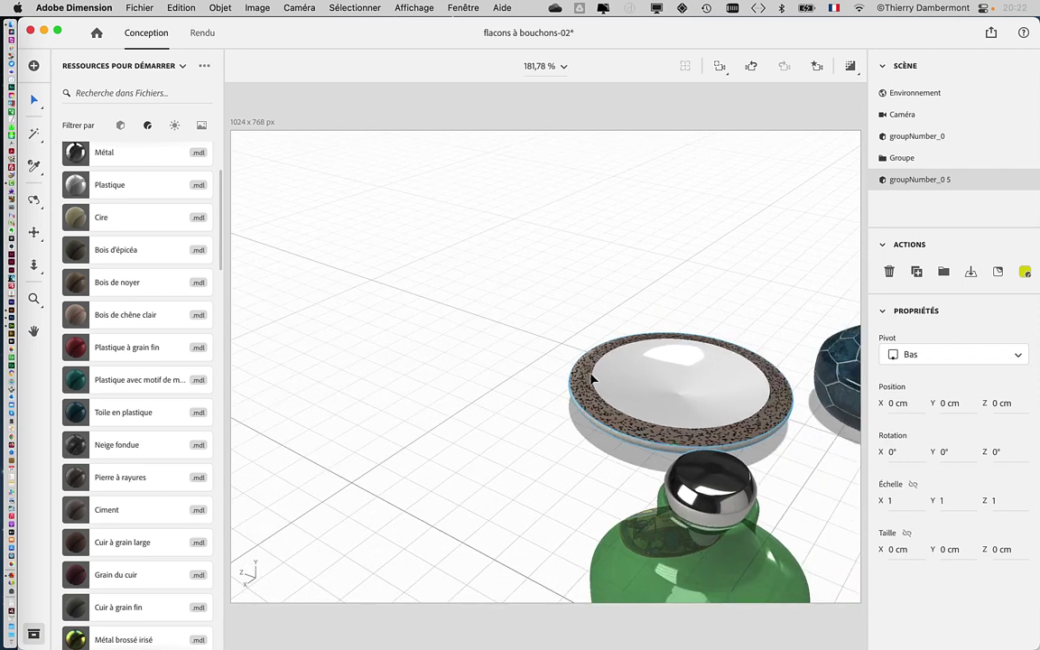
{"action": "scroll", "coordinate": [596, 382], "scroll_direction": "down", "scroll_amount": 2}
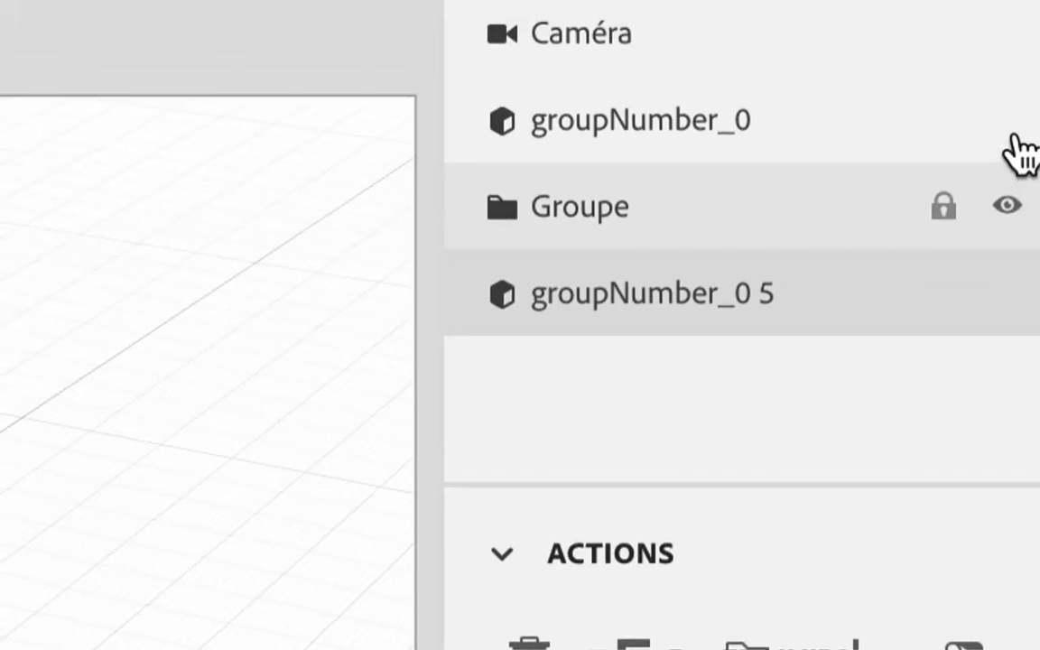
Hide Groupe and groupNumber_0 so only the speckled dish shows, then orbit around it
{"action": "left_click", "coordinate": [1013, 134]}
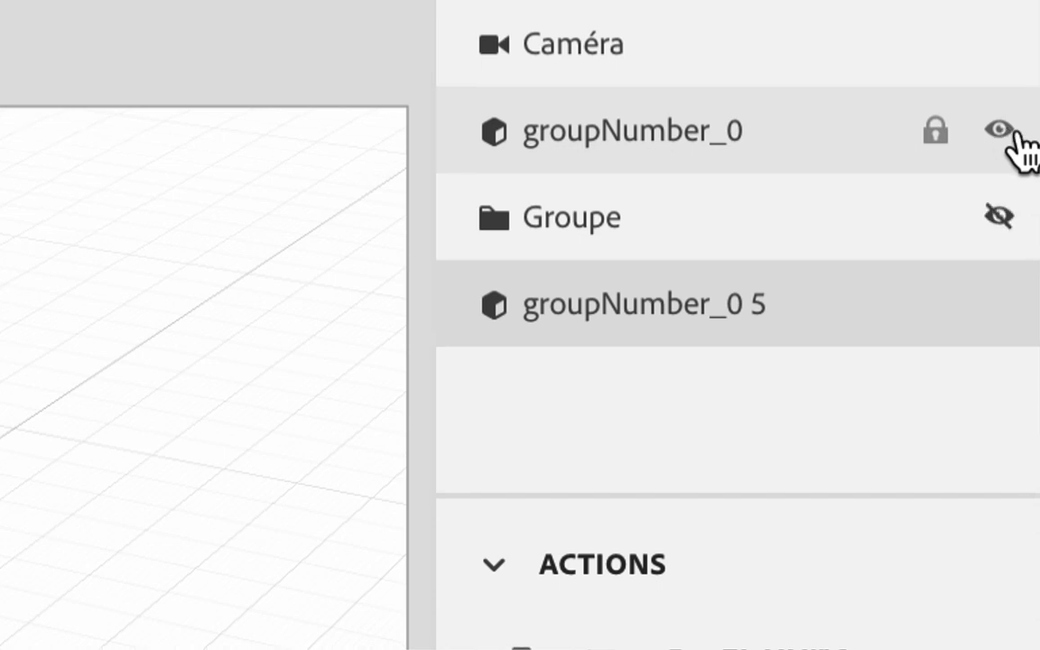
{"action": "left_click", "coordinate": [1002, 134]}
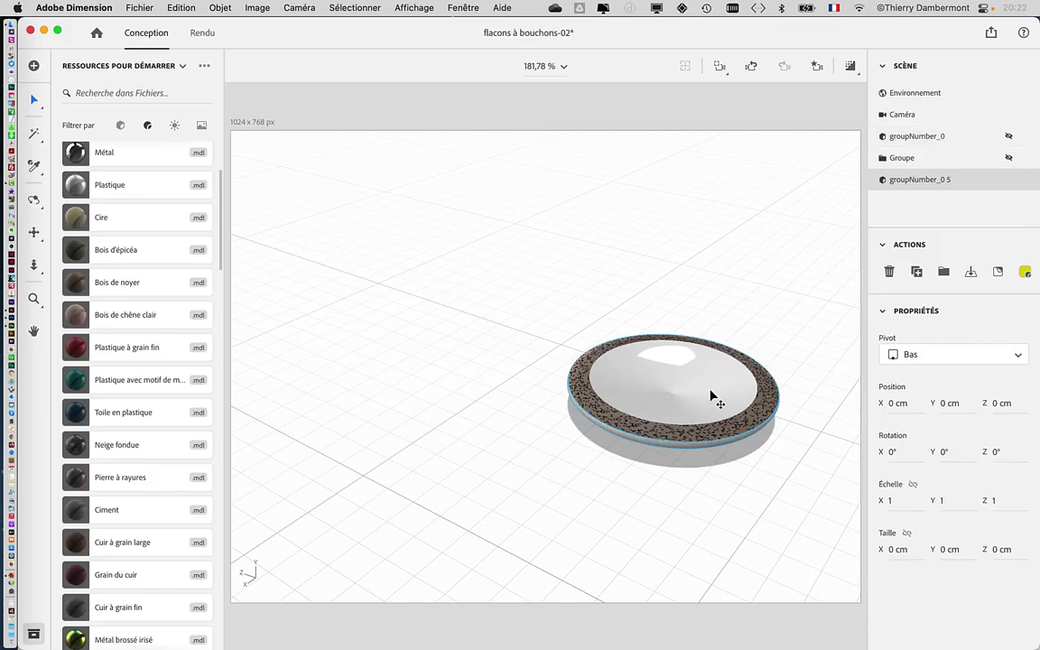
{"action": "left_click_drag", "start_coordinate": [712, 397], "coordinate": [744, 383], "text": "alt"}
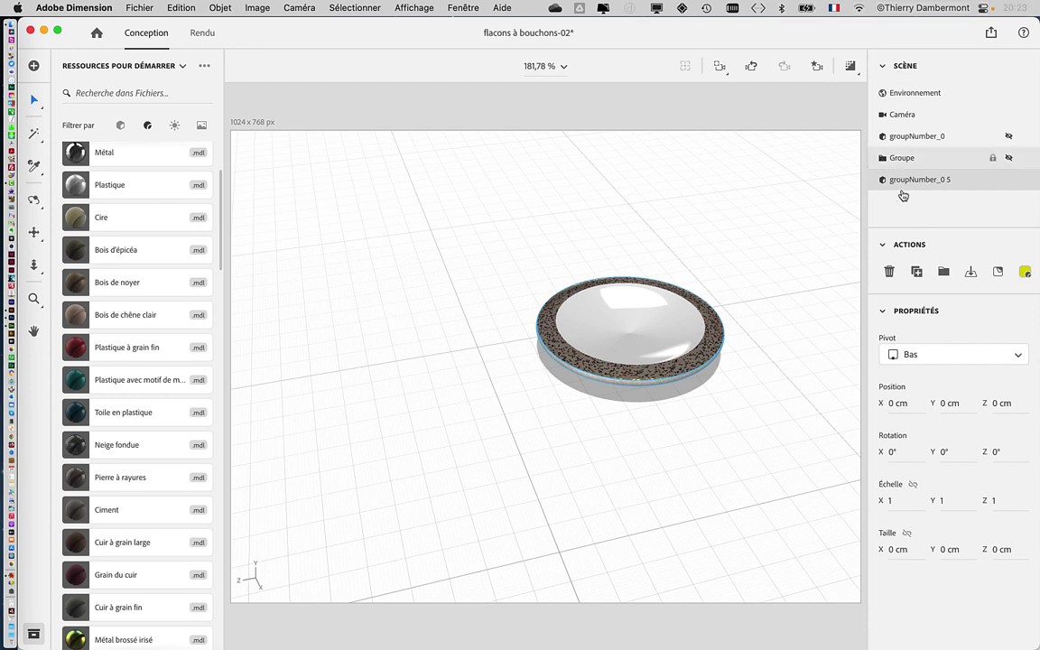
{"action": "left_click", "coordinate": [165, 7]}
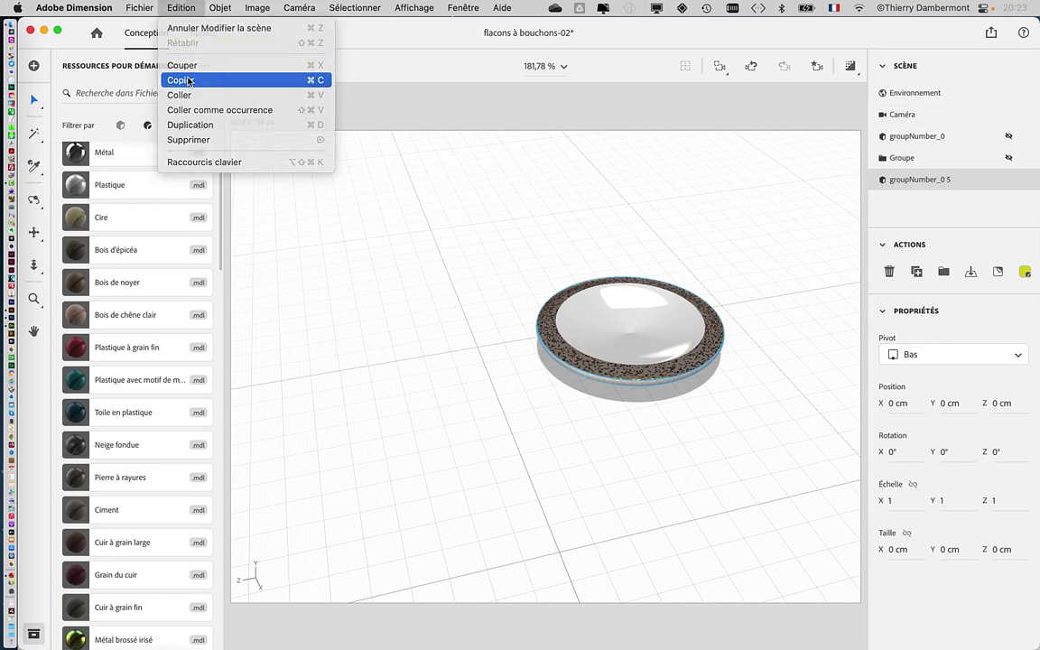
{"action": "left_click", "coordinate": [177, 79]}
{"action": "left_click", "coordinate": [179, 7]}
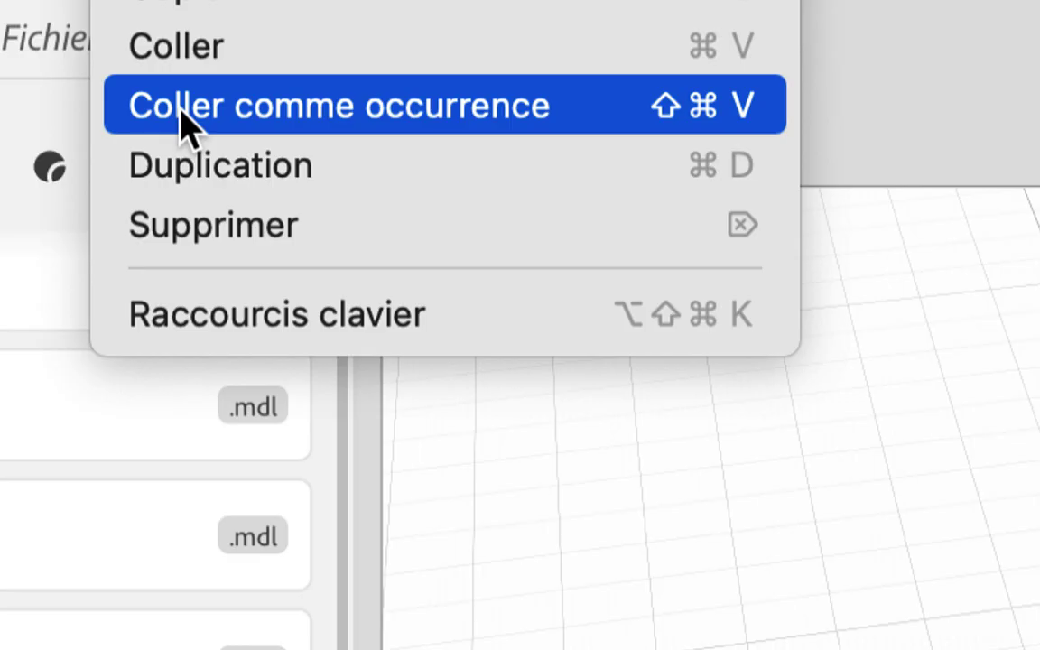
{"action": "left_click", "coordinate": [183, 114]}
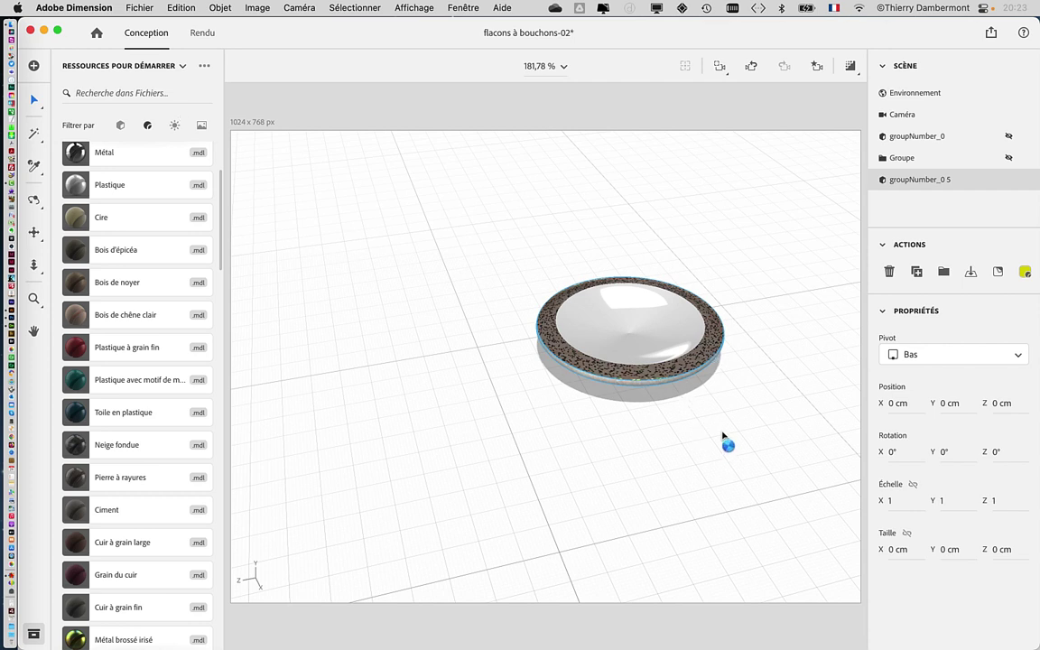
{"action": "key", "text": "super+v"}
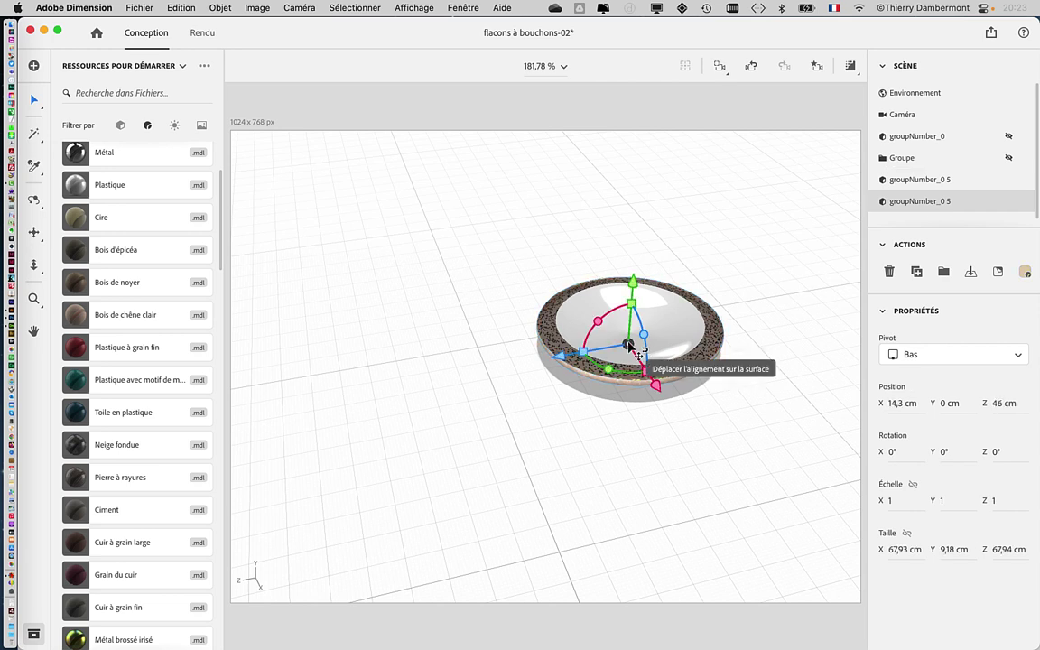
{"action": "left_click_drag", "start_coordinate": [632, 347], "coordinate": [417, 341]}
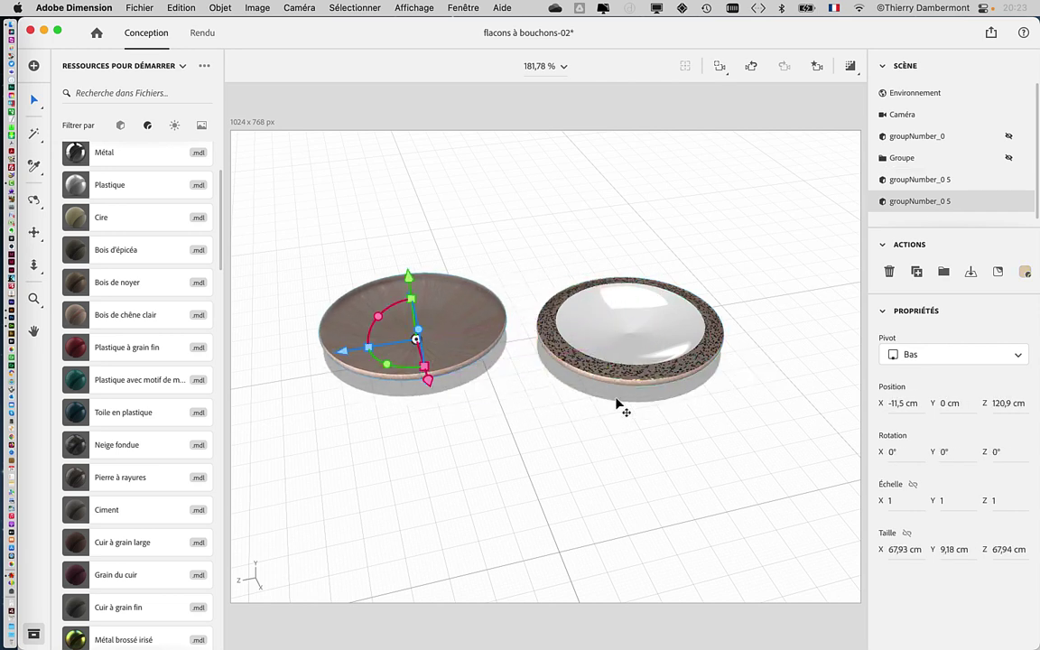
{"action": "key", "text": "Delete"}
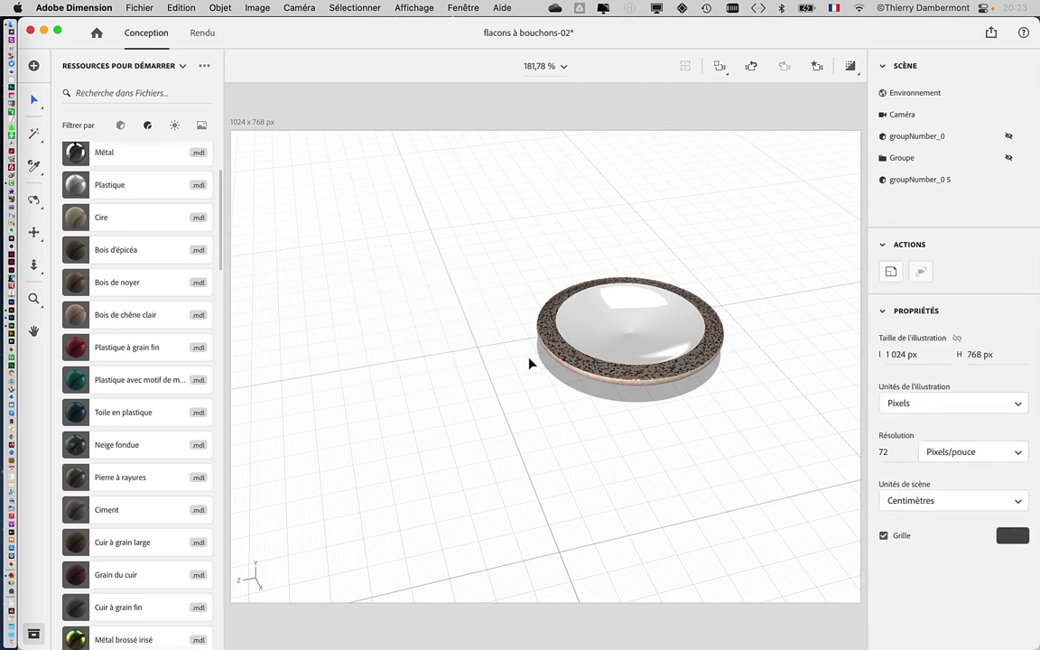
Copy the dish and paste two linked occurrences, placing one to the left and one behind
{"action": "left_click", "coordinate": [577, 309]}
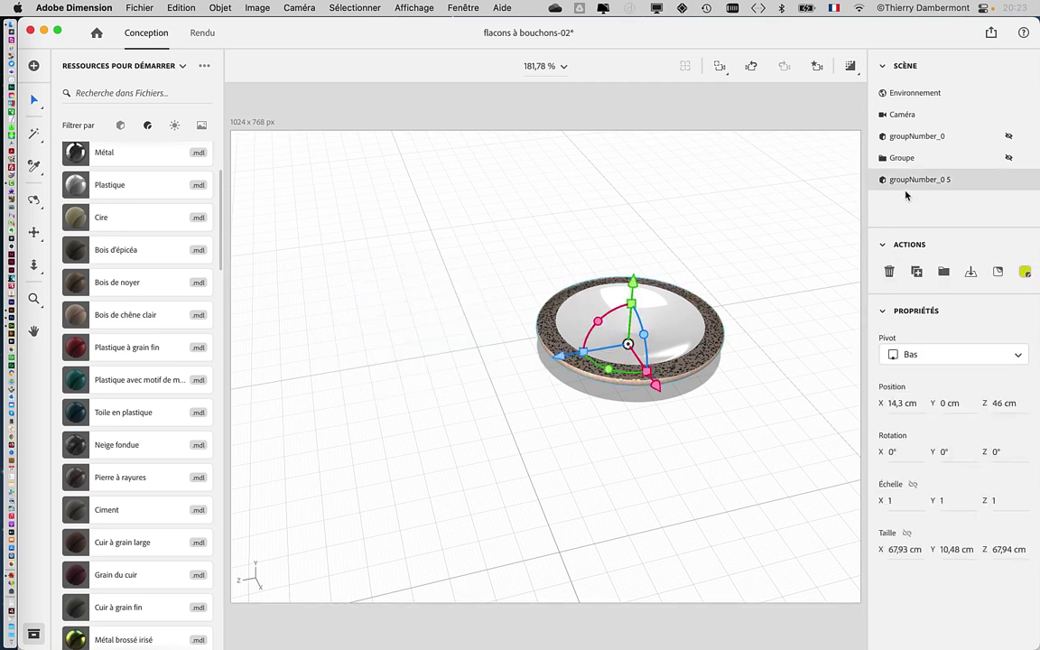
{"action": "left_click", "coordinate": [180, 7]}
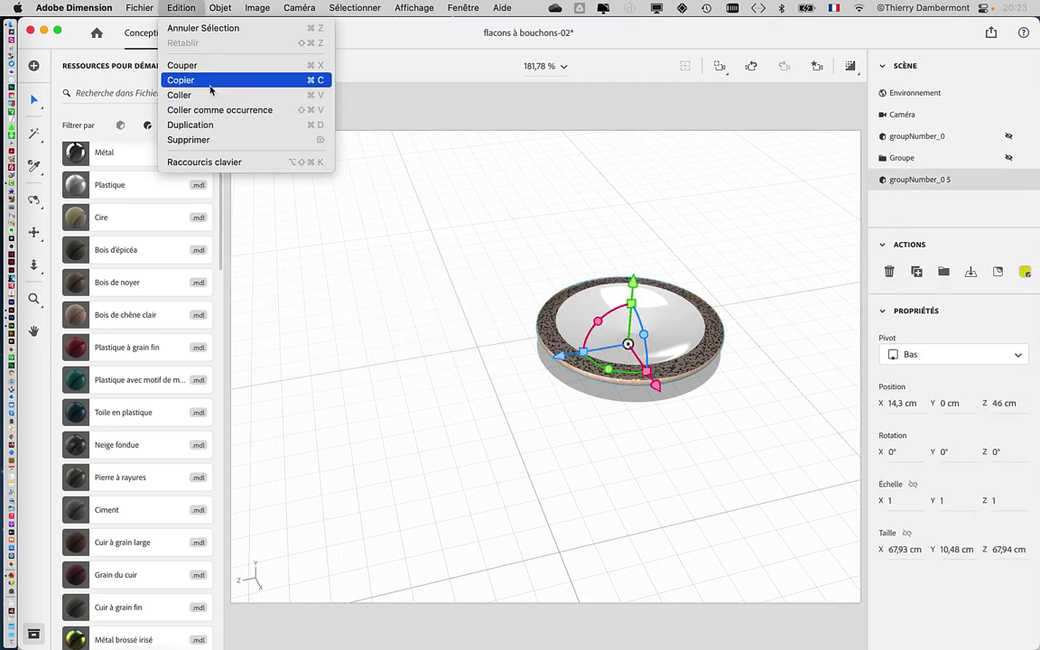
{"action": "left_click", "coordinate": [209, 79]}
{"action": "left_click", "coordinate": [182, 8]}
{"action": "left_click", "coordinate": [220, 109]}
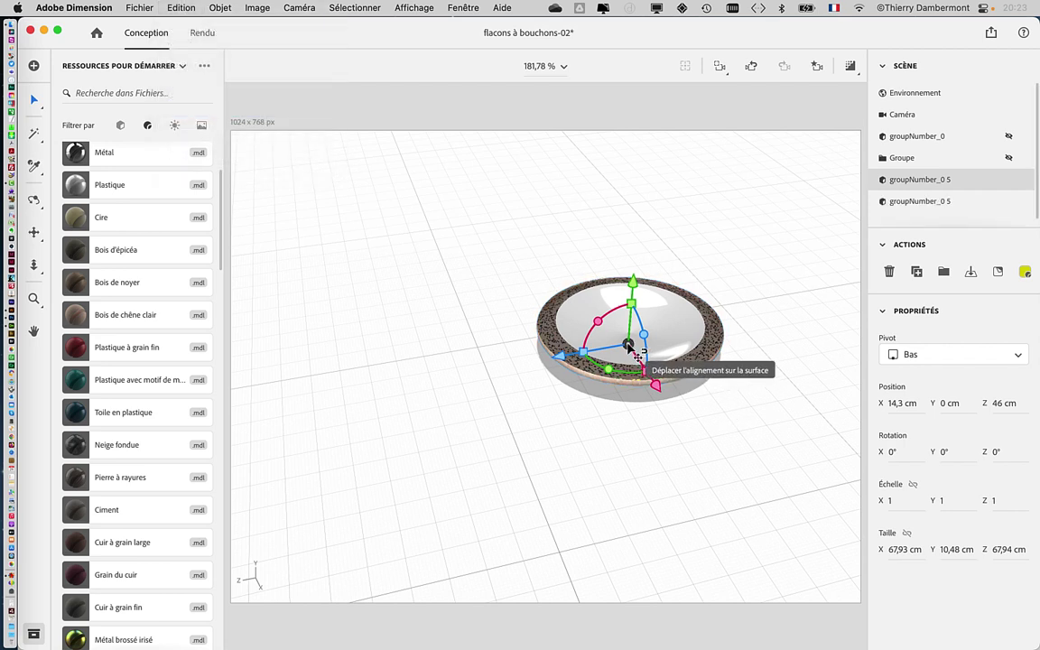
{"action": "mouse_move", "coordinate": [623, 366]}
{"action": "left_mouse_down"}
{"action": "mouse_move", "coordinate": [431, 333]}
{"action": "mouse_move", "coordinate": [420, 314]}
{"action": "left_mouse_up"}
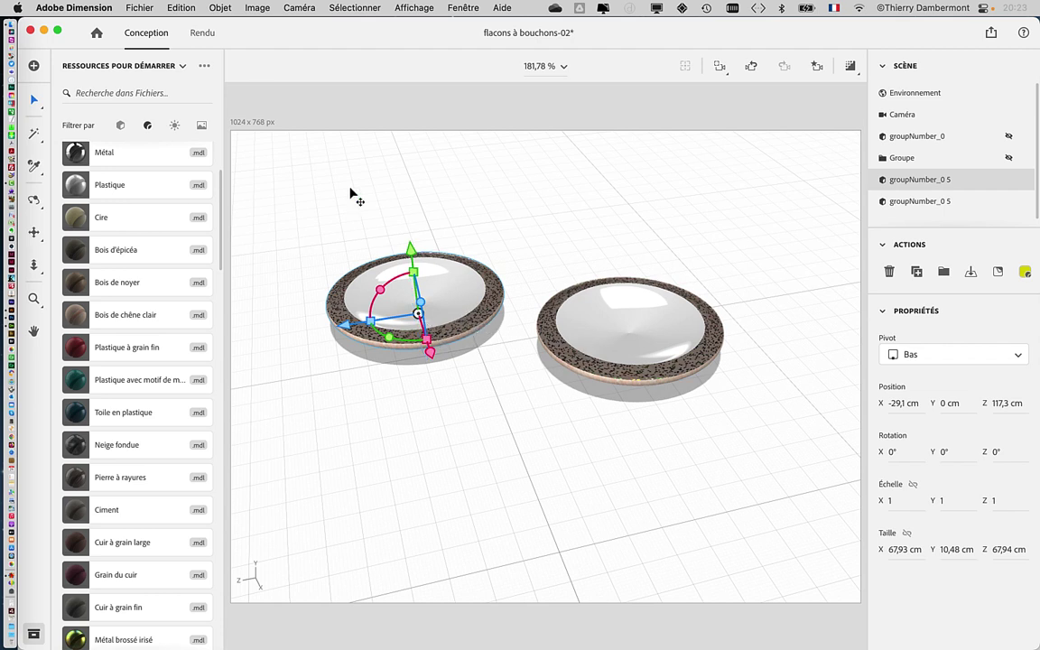
{"action": "left_click", "coordinate": [181, 7]}
{"action": "left_click", "coordinate": [202, 109]}
{"action": "left_click_drag", "start_coordinate": [636, 345], "coordinate": [575, 237]}
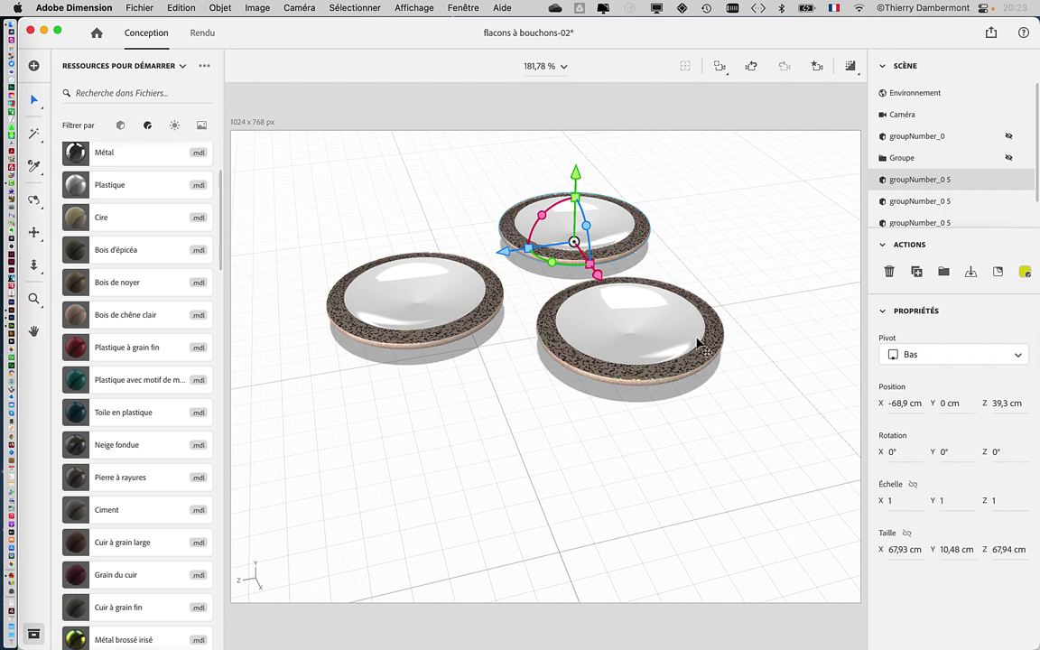
Select each of the three dishes in turn, ending with the front-right dish selected
{"action": "left_click", "coordinate": [667, 338]}
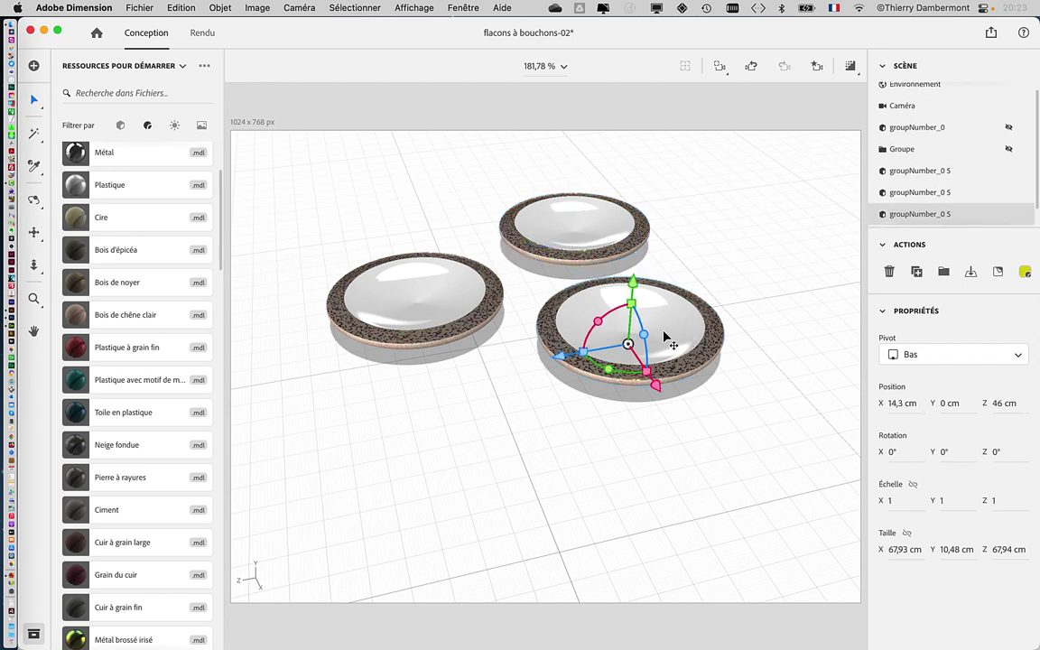
{"action": "left_click", "coordinate": [447, 331]}
{"action": "left_click", "coordinate": [606, 341]}
{"action": "left_click", "coordinate": [580, 267]}
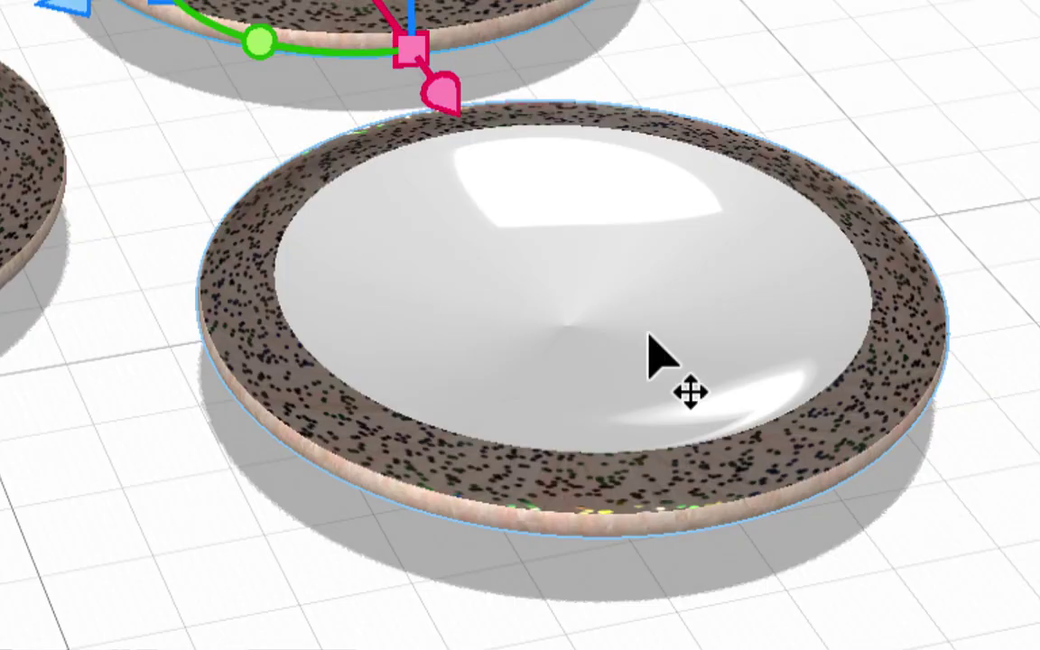
{"action": "left_click", "coordinate": [651, 339]}
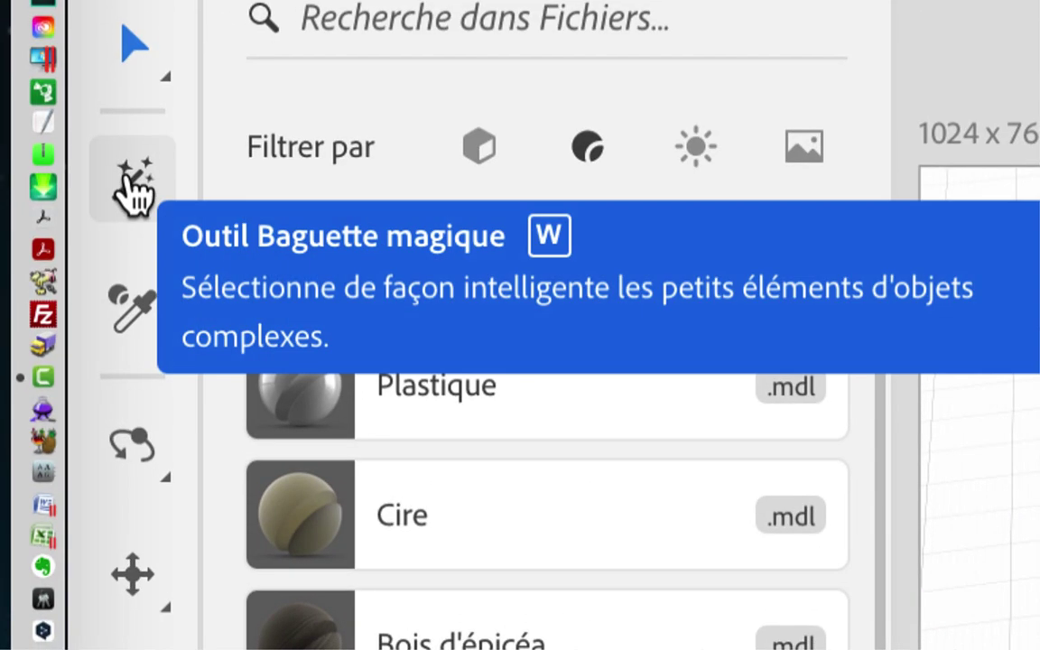
Magic-wand select the front-right dish's speckled rim face at Très petit size and frame it
{"action": "left_click", "coordinate": [133, 191]}
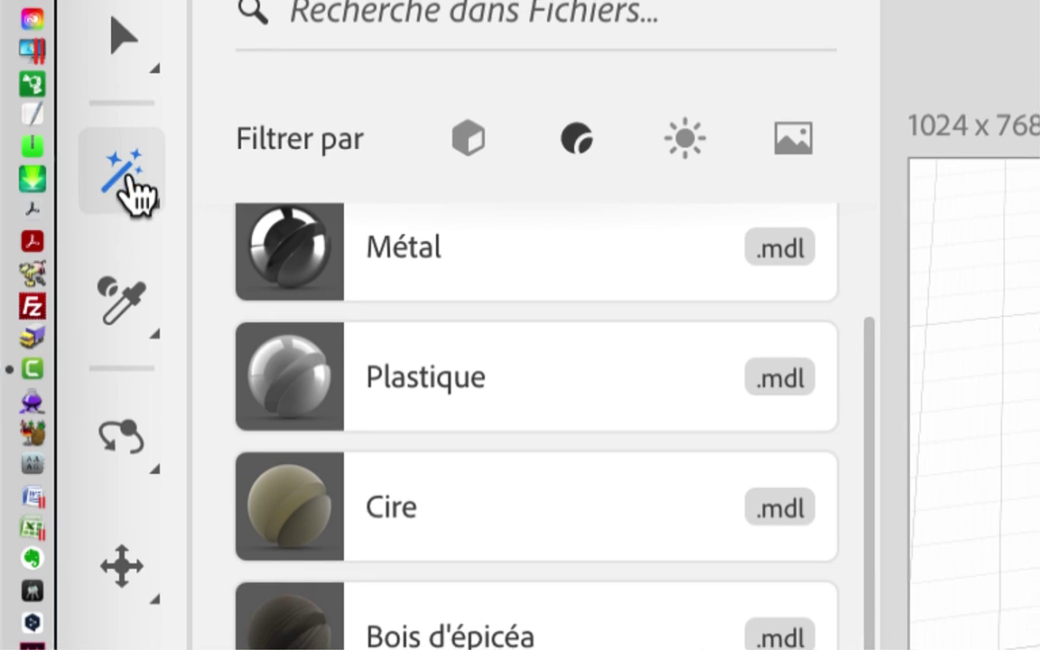
{"action": "left_click", "coordinate": [134, 188]}
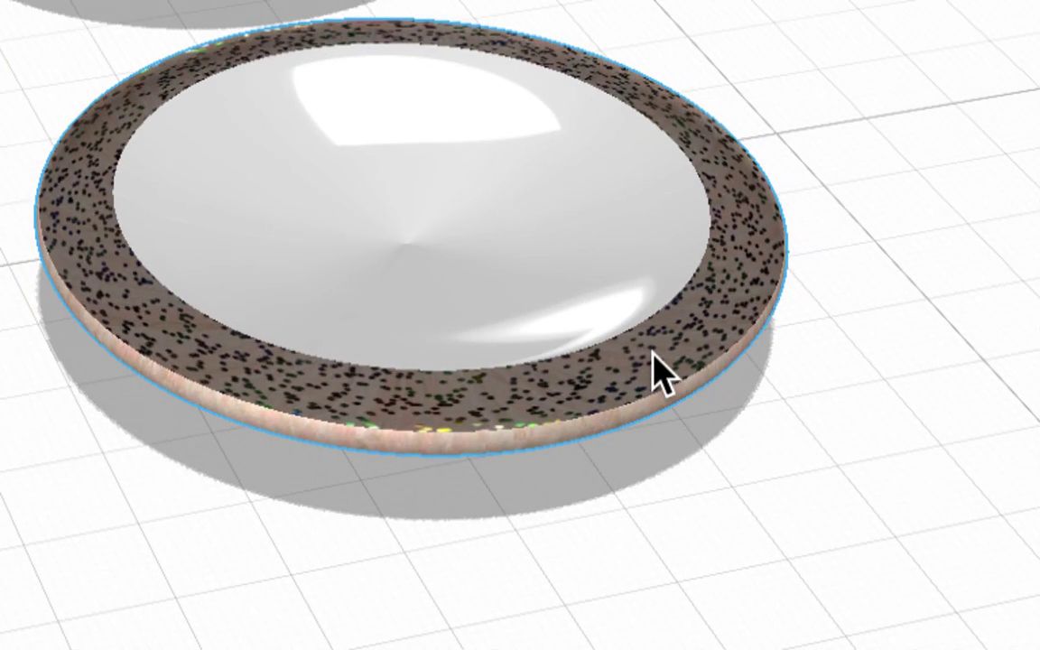
{"action": "left_click", "coordinate": [656, 359]}
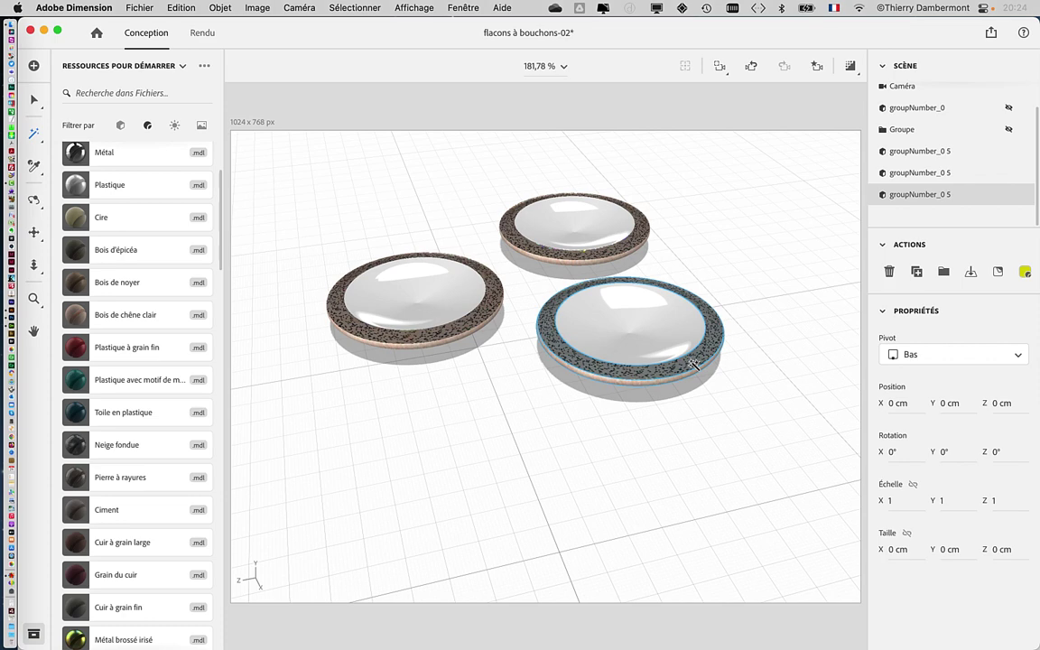
{"action": "key", "text": "f"}
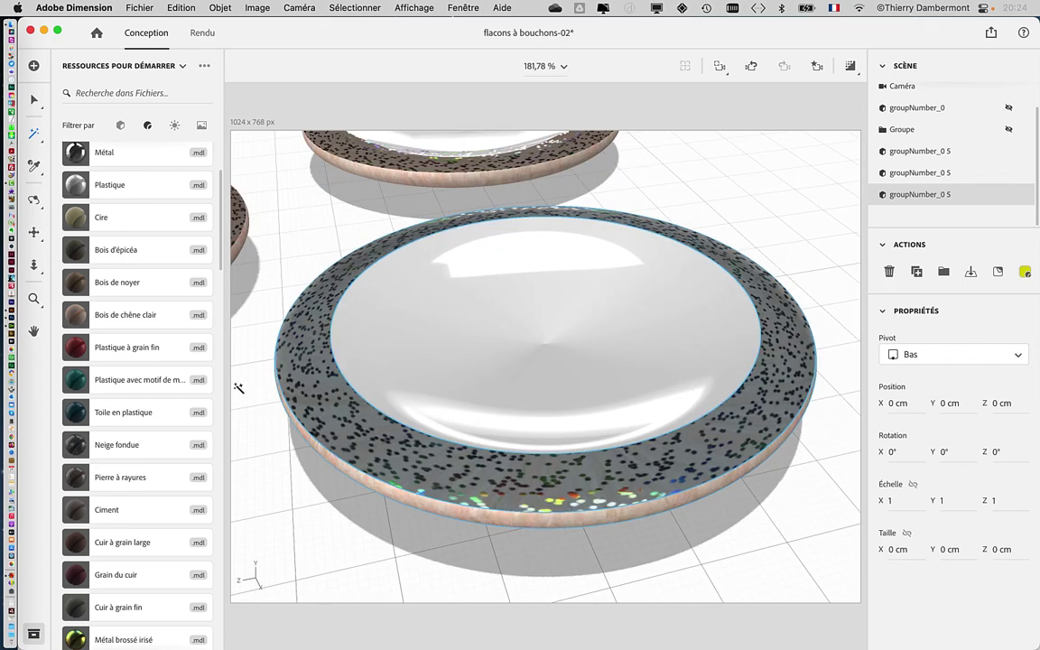
Drag Or poli, then Laiton, from the Substance materials onto the front cap's rim
{"action": "scroll", "coordinate": [99, 388], "scroll_direction": "up", "scroll_amount": 1}
{"action": "scroll", "coordinate": [99, 388], "scroll_direction": "up", "scroll_amount": 4}
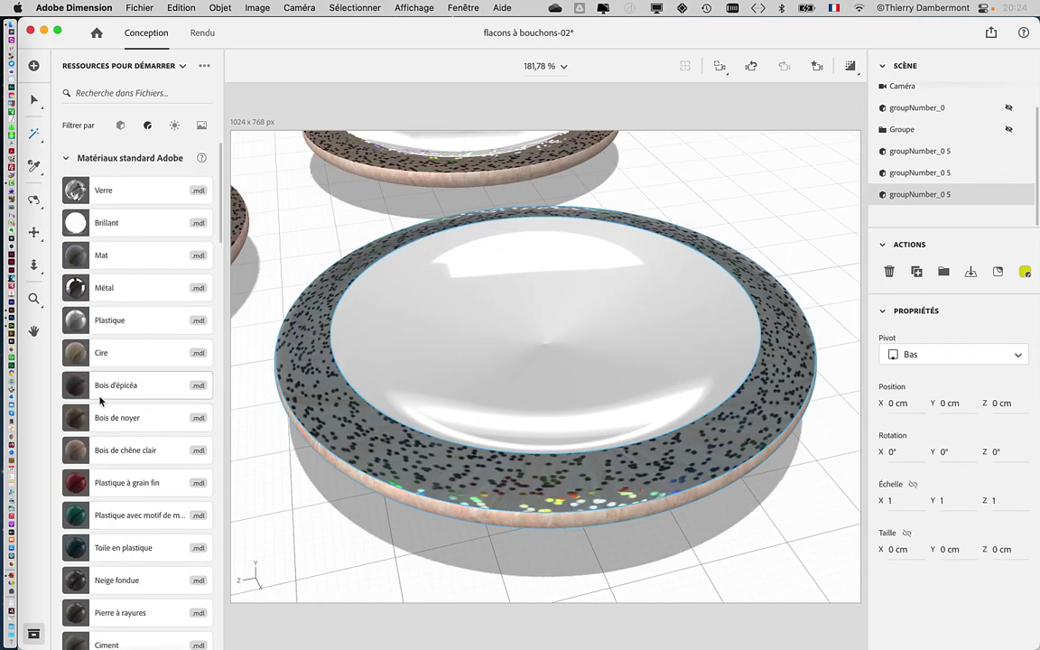
{"action": "scroll", "coordinate": [99, 398], "scroll_direction": "down", "scroll_amount": 4}
{"action": "scroll", "coordinate": [100, 402], "scroll_direction": "down", "scroll_amount": 7}
{"action": "scroll", "coordinate": [100, 406], "scroll_direction": "down", "scroll_amount": 1}
{"action": "scroll", "coordinate": [99, 408], "scroll_direction": "down", "scroll_amount": 1}
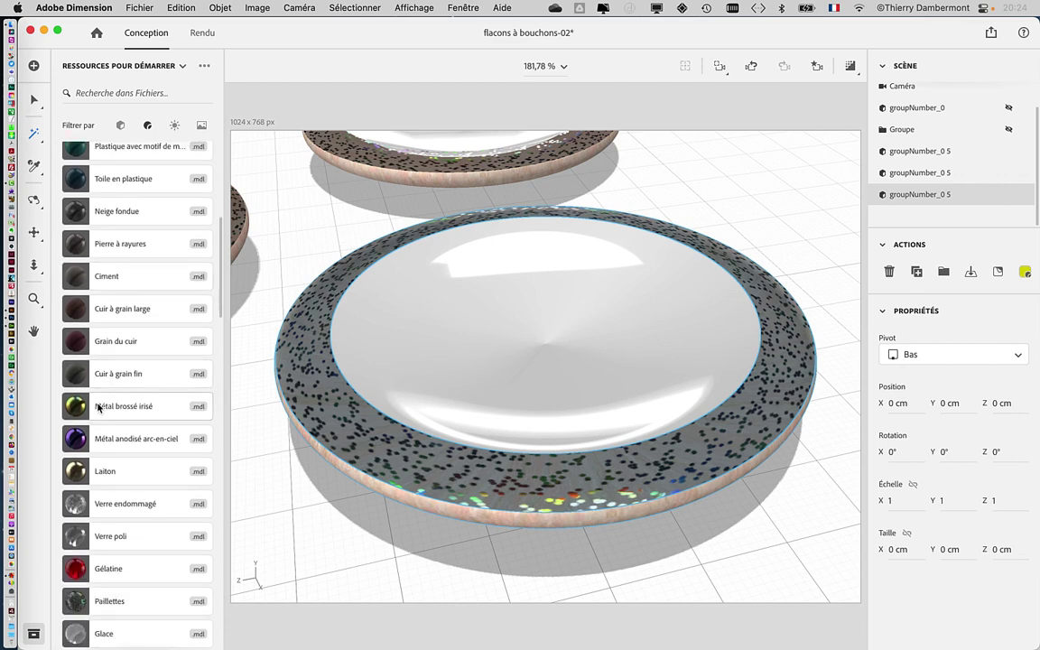
{"action": "scroll", "coordinate": [95, 429], "scroll_direction": "down", "scroll_amount": 2}
{"action": "scroll", "coordinate": [114, 433], "scroll_direction": "down", "scroll_amount": 9}
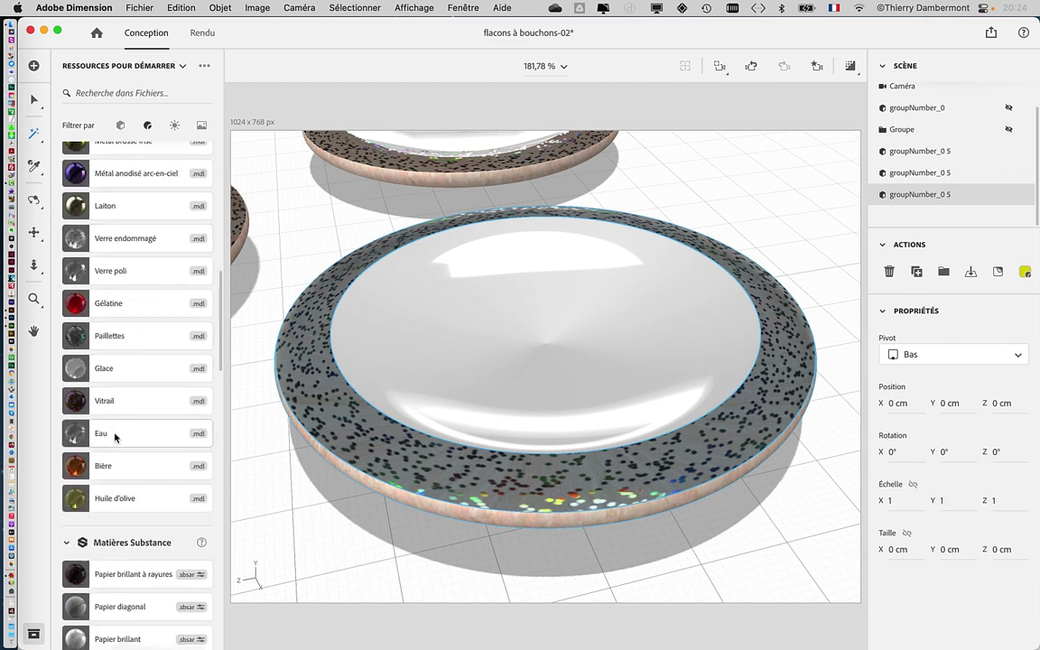
{"action": "scroll", "coordinate": [115, 433], "scroll_direction": "down", "scroll_amount": 10}
{"action": "scroll", "coordinate": [114, 436], "scroll_direction": "down", "scroll_amount": 8}
{"action": "scroll", "coordinate": [115, 440], "scroll_direction": "down", "scroll_amount": 9}
{"action": "scroll", "coordinate": [116, 441], "scroll_direction": "down", "scroll_amount": 2}
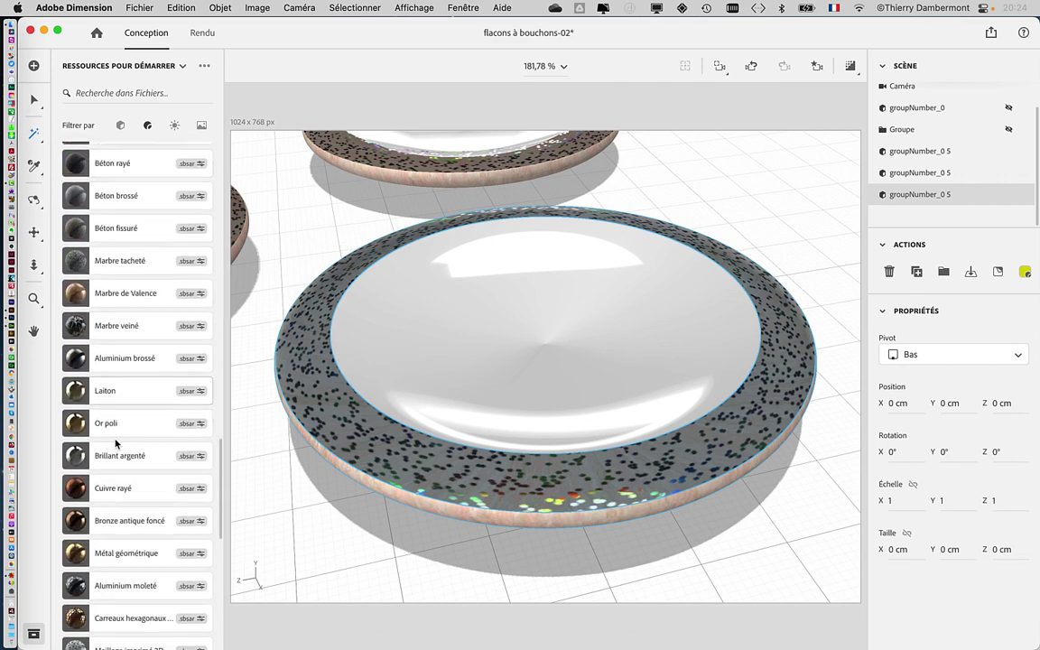
{"action": "scroll", "coordinate": [115, 442], "scroll_direction": "down", "scroll_amount": 1}
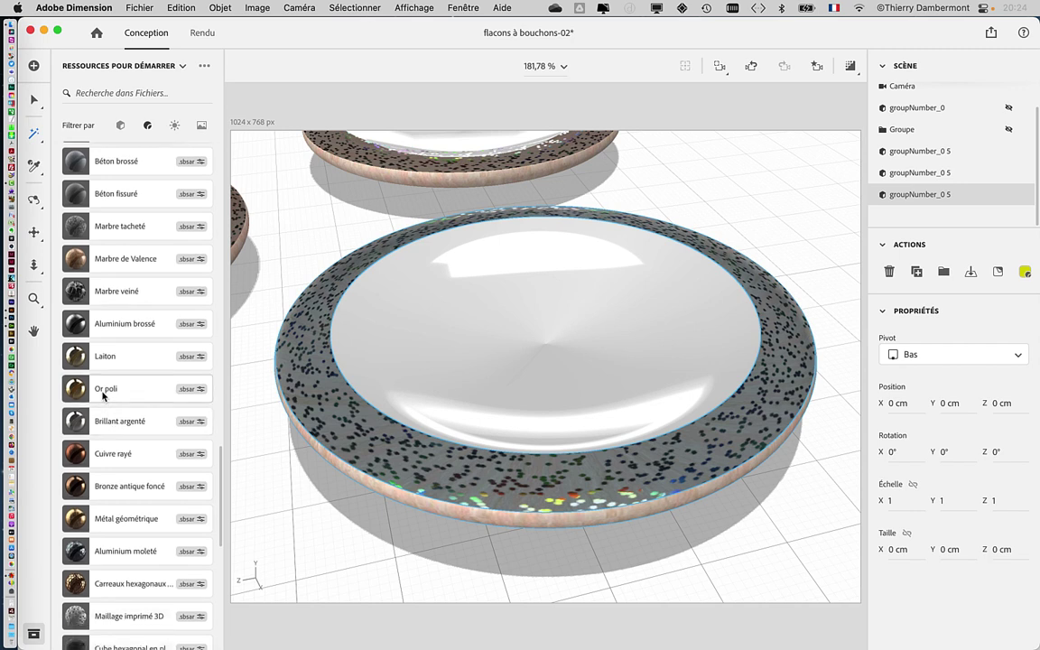
{"action": "left_click_drag", "start_coordinate": [104, 395], "coordinate": [103, 395]}
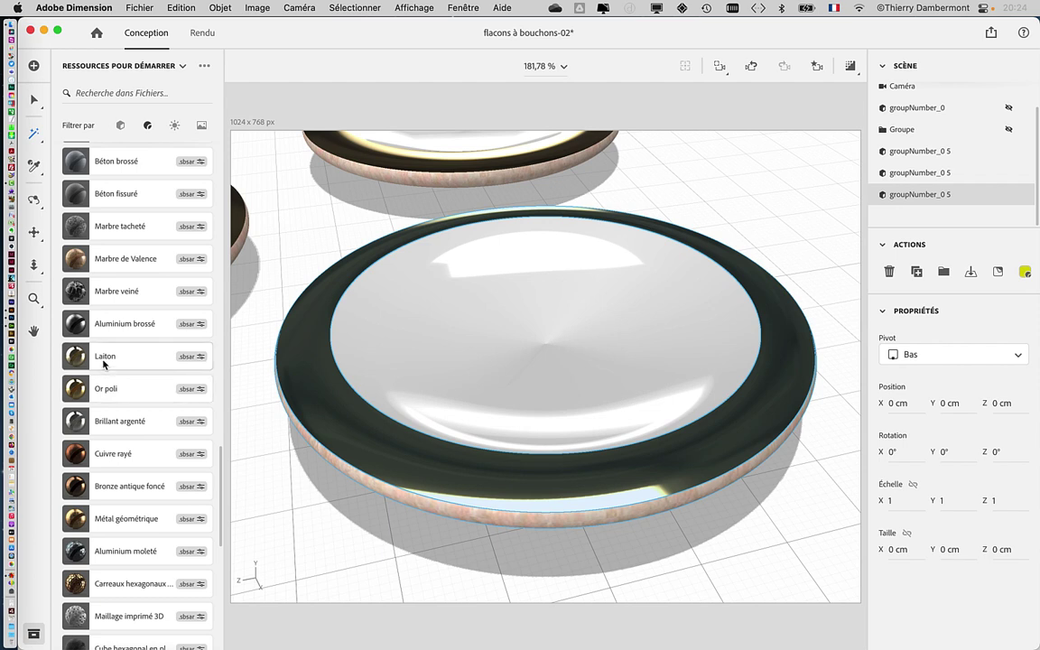
{"action": "left_click_drag", "start_coordinate": [104, 362], "coordinate": [104, 364]}
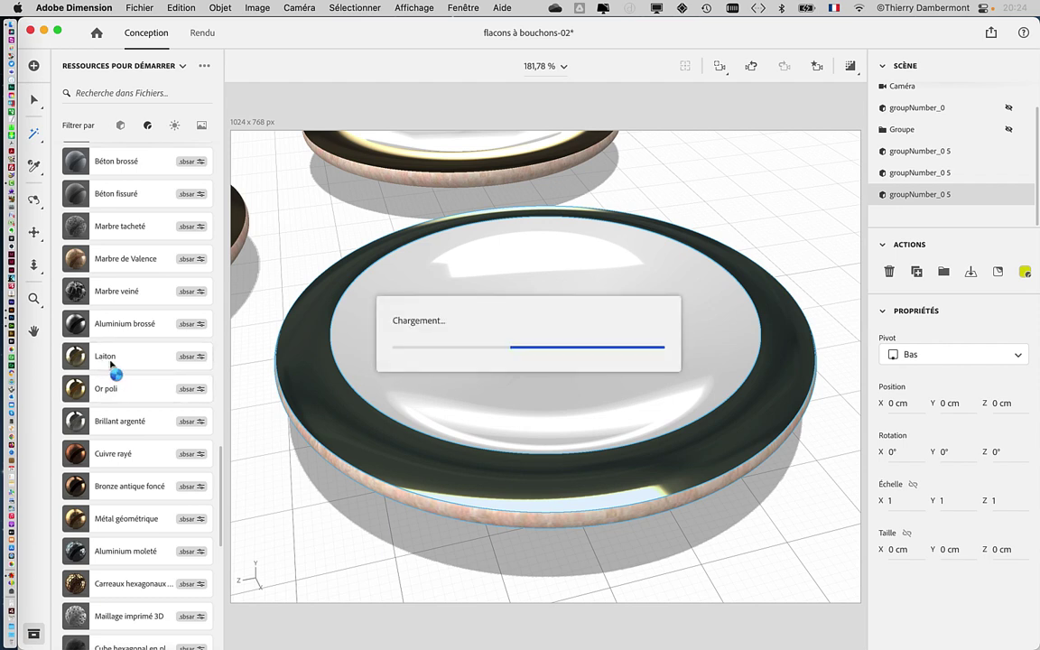
{"action": "scroll", "coordinate": [140, 344], "scroll_direction": "down", "scroll_amount": 2}
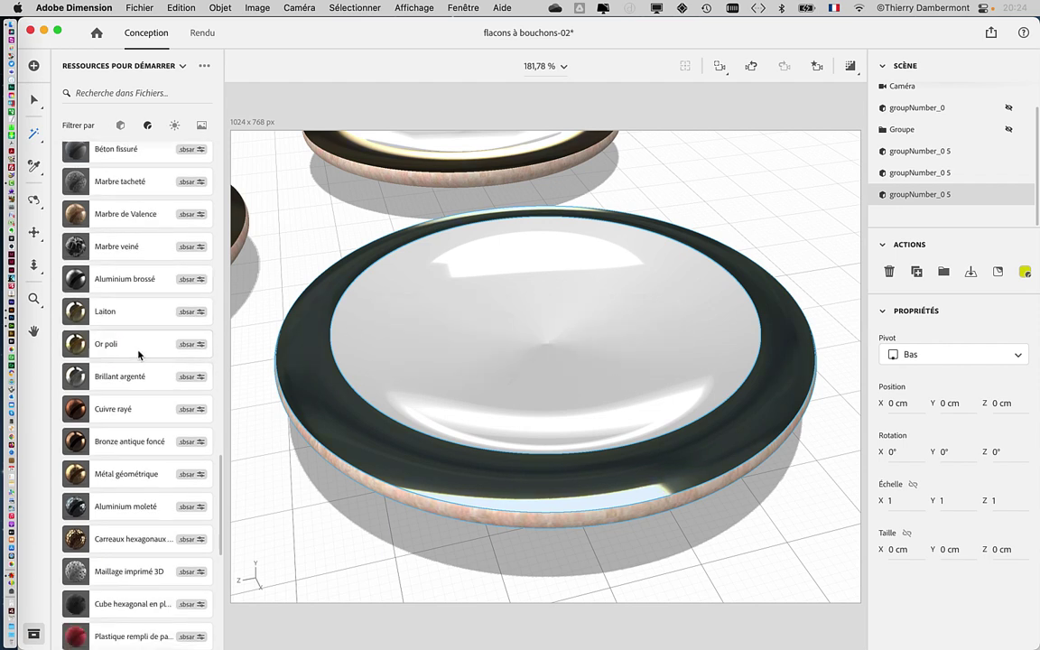
{"action": "scroll", "coordinate": [129, 482], "scroll_direction": "down", "scroll_amount": 2}
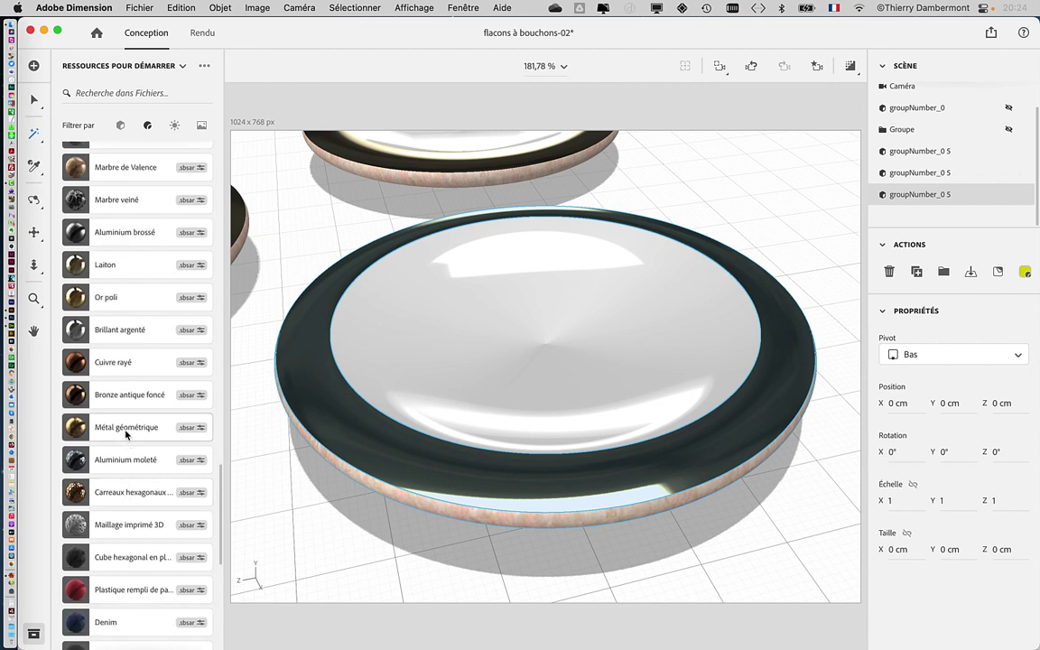
Apply Métal géométrique to the cap rim and move in close to inspect it
{"action": "left_click", "coordinate": [127, 437]}
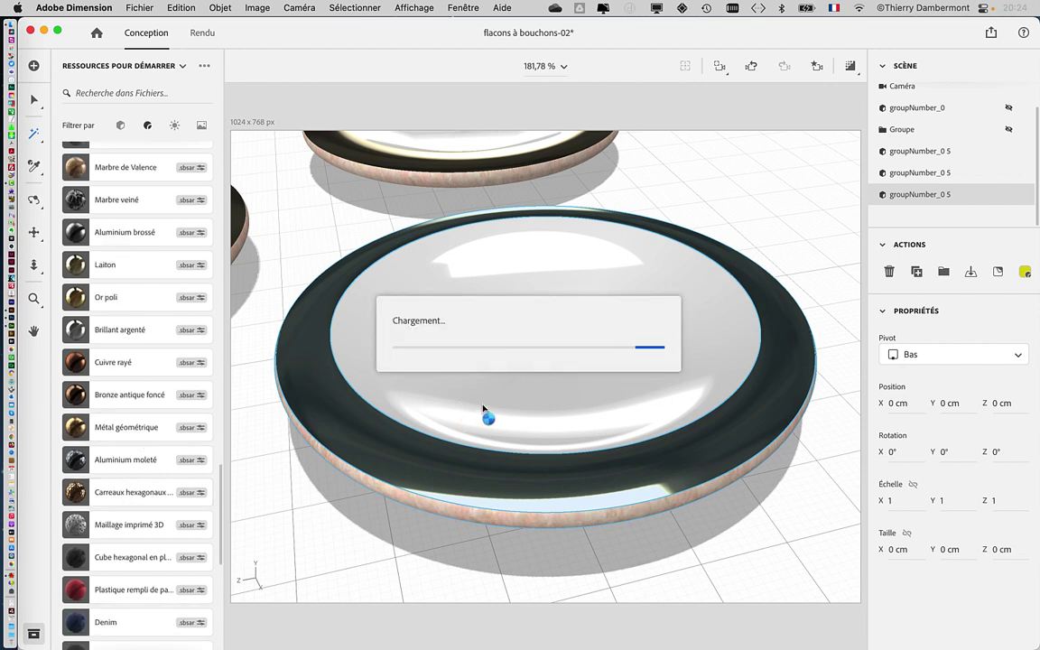
{"action": "left_click_drag", "start_coordinate": [131, 433], "coordinate": [488, 413]}
{"action": "left_click_drag", "start_coordinate": [729, 375], "coordinate": [656, 420], "text": "alt"}
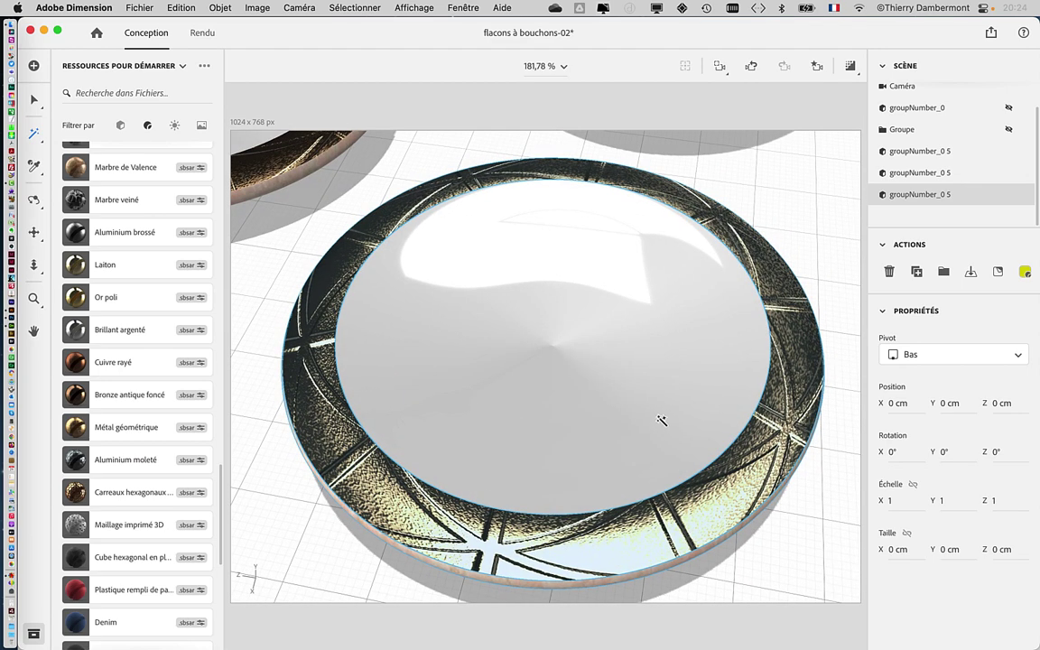
{"action": "scroll", "coordinate": [661, 422], "scroll_direction": "down", "scroll_amount": 1}
{"action": "scroll", "coordinate": [661, 421], "scroll_direction": "down", "scroll_amount": 2}
{"action": "scroll", "coordinate": [661, 422], "scroll_direction": "down", "scroll_amount": 2}
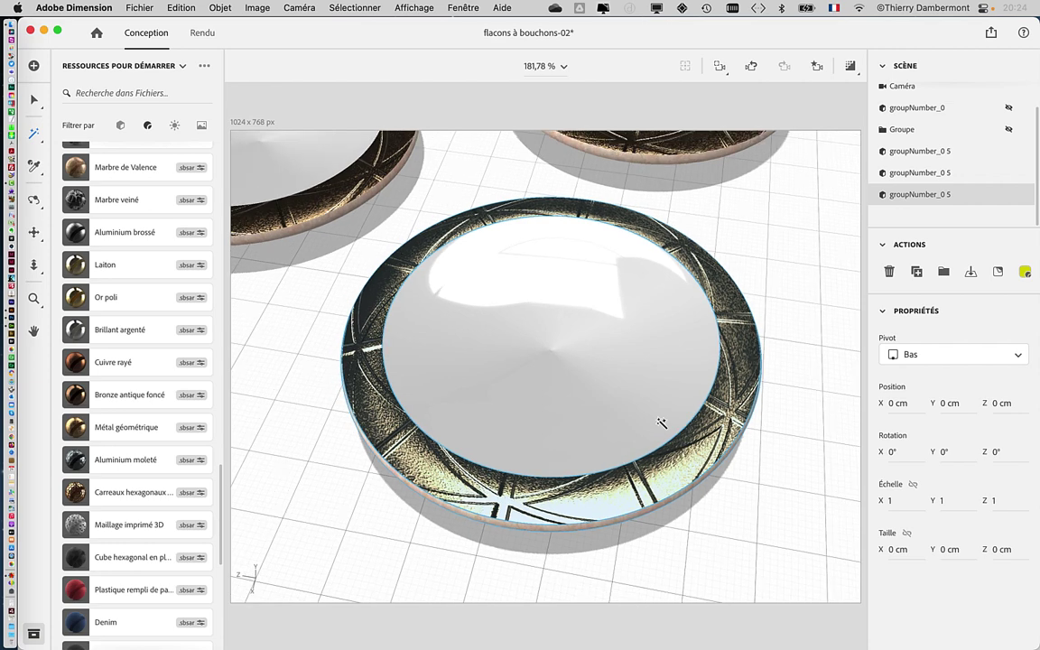
{"action": "scroll", "coordinate": [661, 422], "scroll_direction": "down", "scroll_amount": 1}
{"action": "scroll", "coordinate": [661, 424], "scroll_direction": "down", "scroll_amount": 2}
{"action": "scroll", "coordinate": [595, 383], "scroll_direction": "down", "scroll_amount": 1}
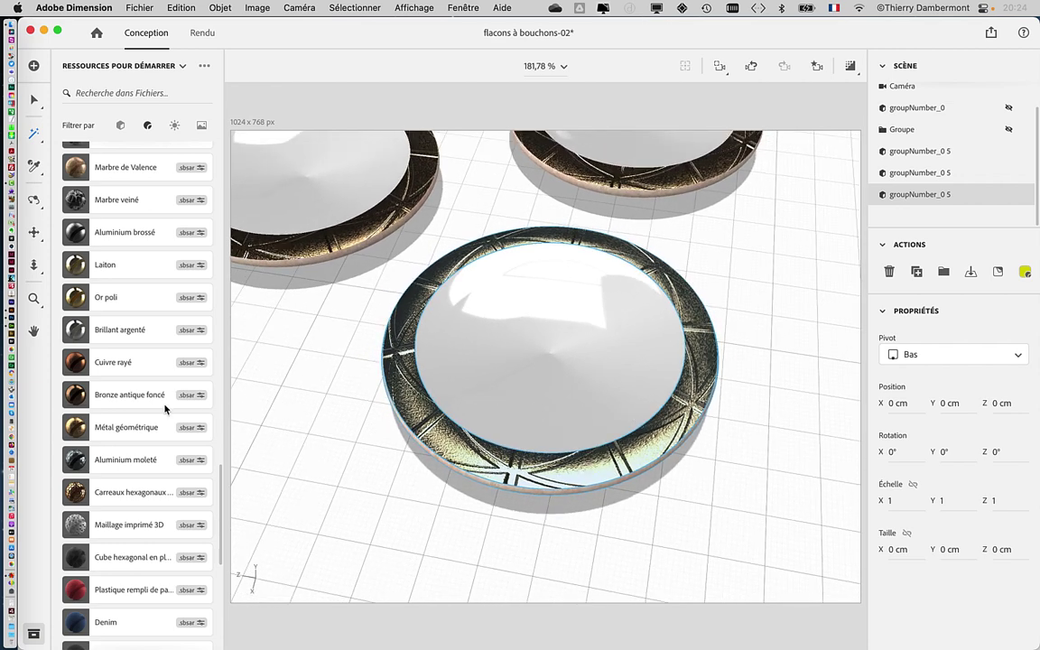
Apply Or poli to the rim and check the caps from several lower angles
{"action": "left_click_drag", "start_coordinate": [116, 309], "coordinate": [114, 301]}
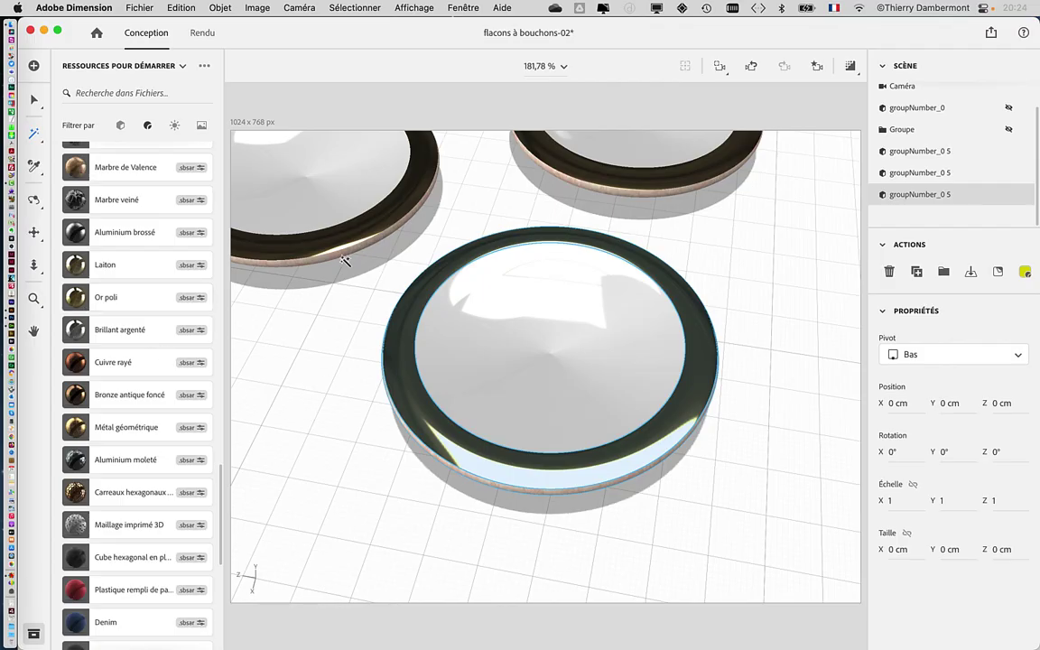
{"action": "mouse_move", "coordinate": [391, 289]}
{"action": "middle_mouse_down"}
{"action": "mouse_move", "coordinate": [548, 271]}
{"action": "mouse_move", "coordinate": [524, 221]}
{"action": "mouse_move", "coordinate": [539, 201]}
{"action": "mouse_move", "coordinate": [529, 357]}
{"action": "mouse_move", "coordinate": [413, 425]}
{"action": "middle_mouse_up"}
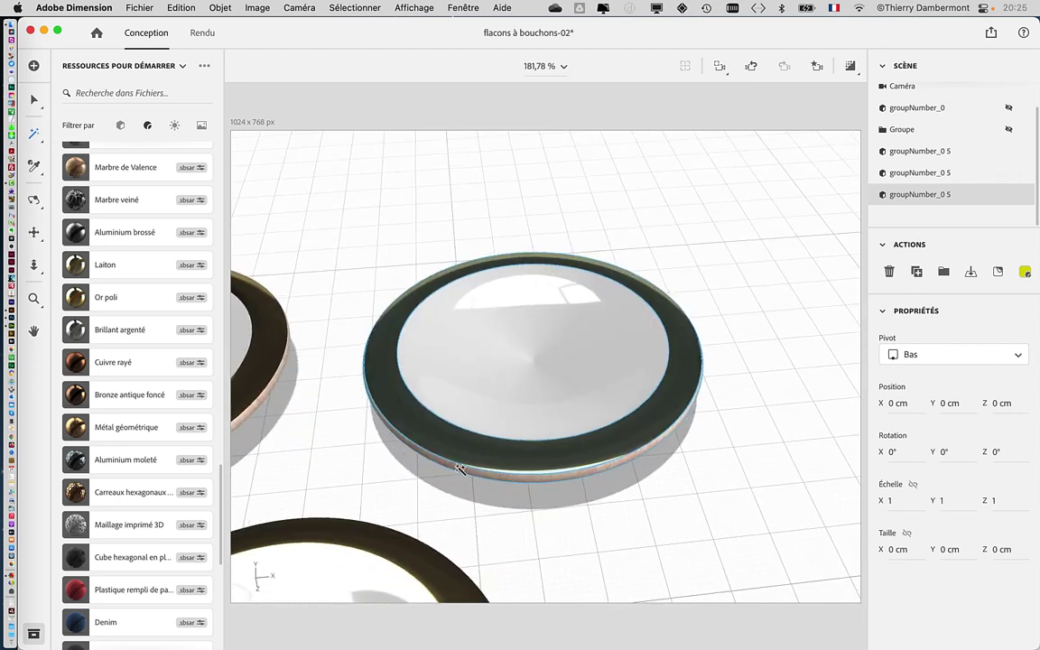
{"action": "middle_click_drag", "start_coordinate": [506, 436], "coordinate": [548, 378]}
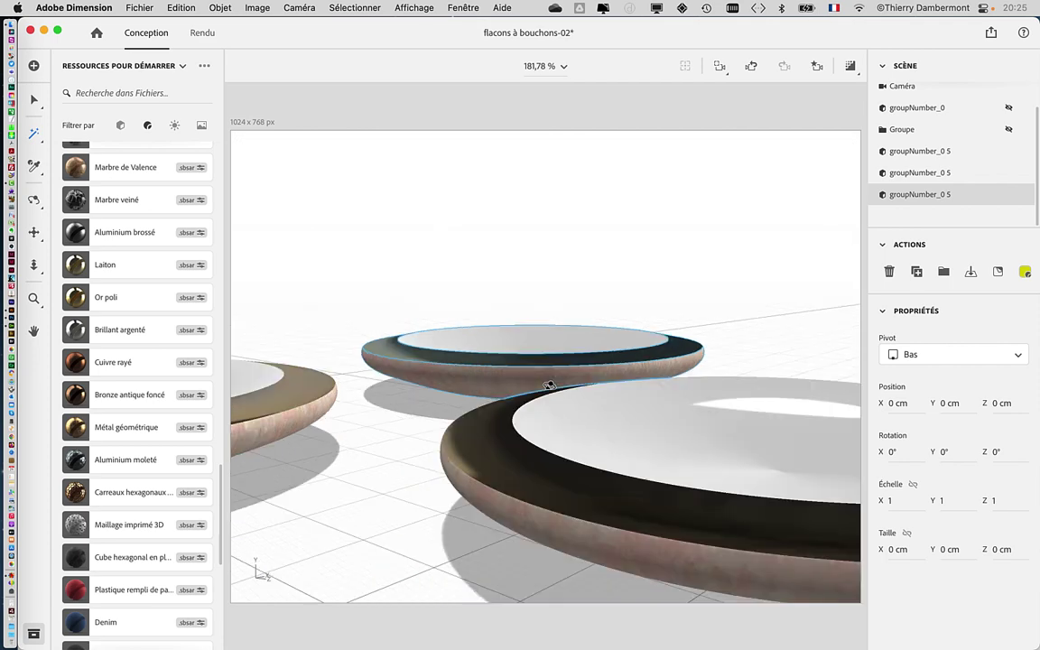
{"action": "middle_click_drag", "start_coordinate": [531, 425], "coordinate": [455, 469]}
{"action": "mouse_move", "coordinate": [375, 465]}
{"action": "middle_mouse_down"}
{"action": "mouse_move", "coordinate": [355, 462]}
{"action": "mouse_move", "coordinate": [355, 448]}
{"action": "mouse_move", "coordinate": [385, 441]}
{"action": "middle_mouse_up"}
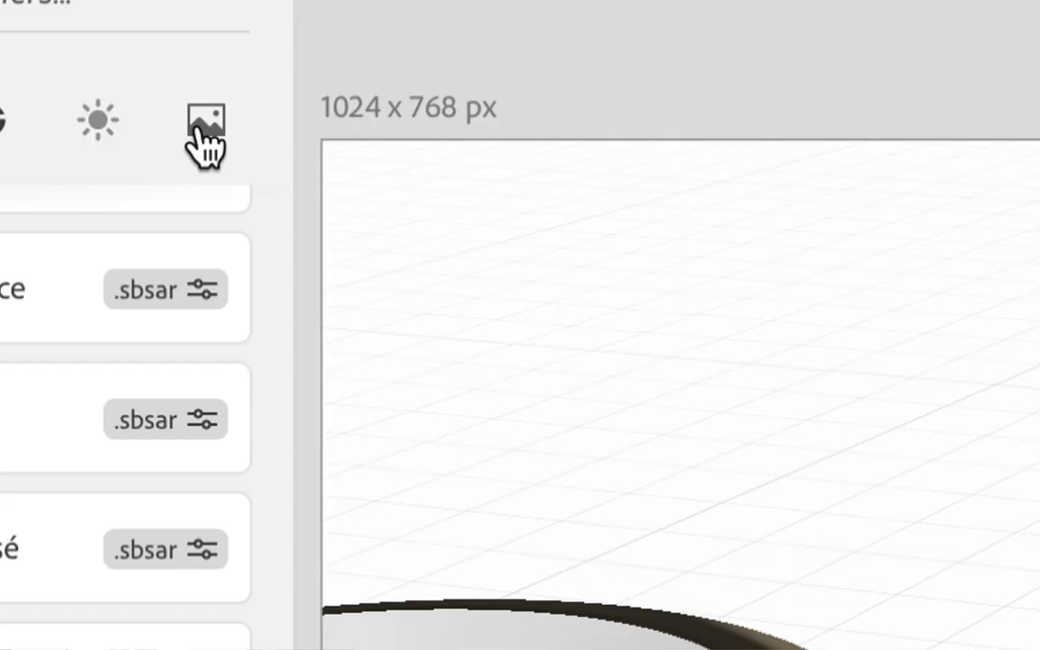
Filter assets to Images, try the desert backdrop, then set the Table photo as background
{"action": "left_click", "coordinate": [198, 128]}
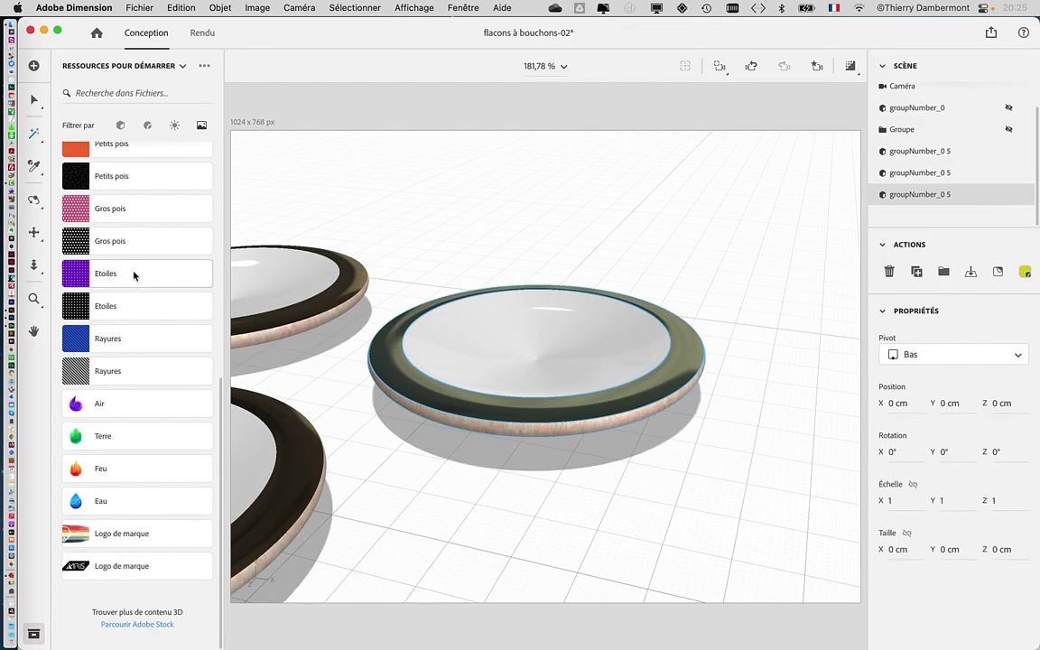
{"action": "scroll", "coordinate": [164, 466], "scroll_direction": "up", "scroll_amount": 10}
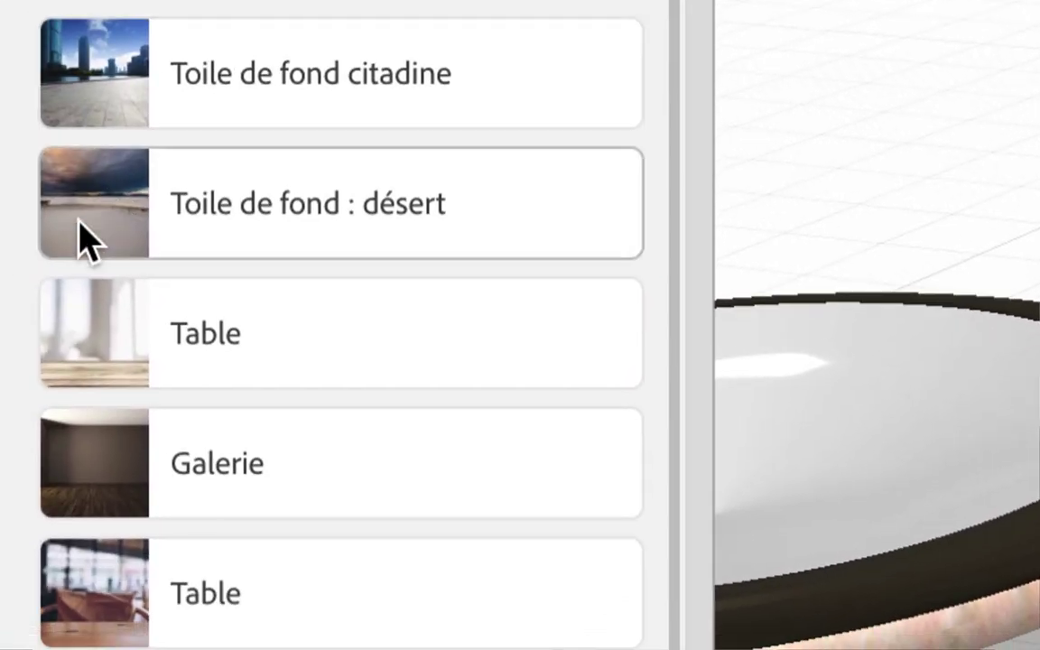
{"action": "left_click", "coordinate": [78, 220]}
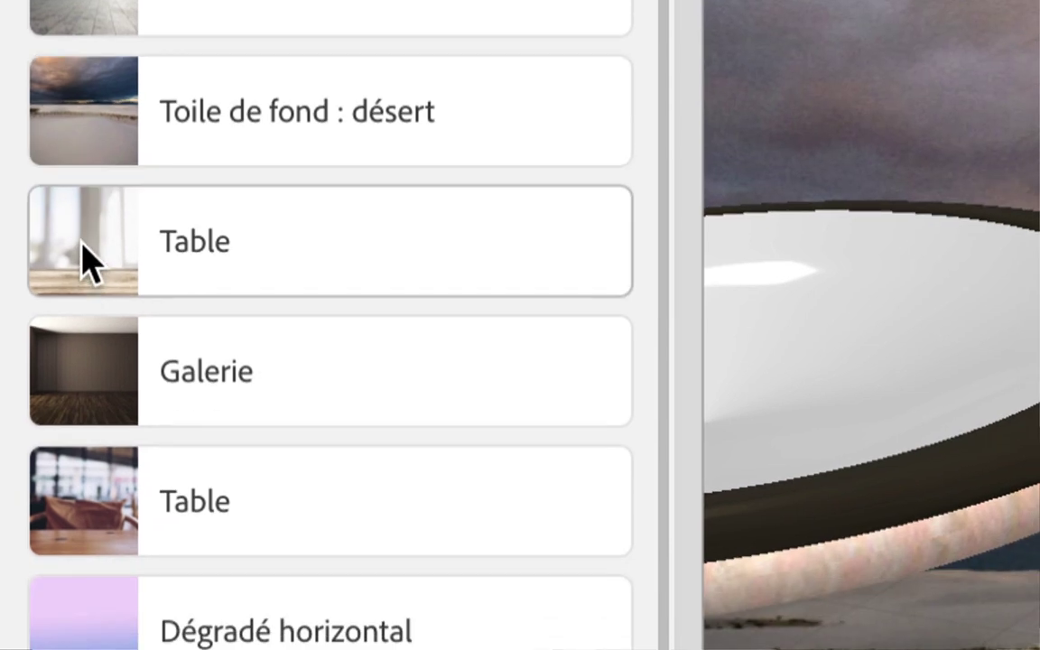
{"action": "left_click", "coordinate": [81, 242]}
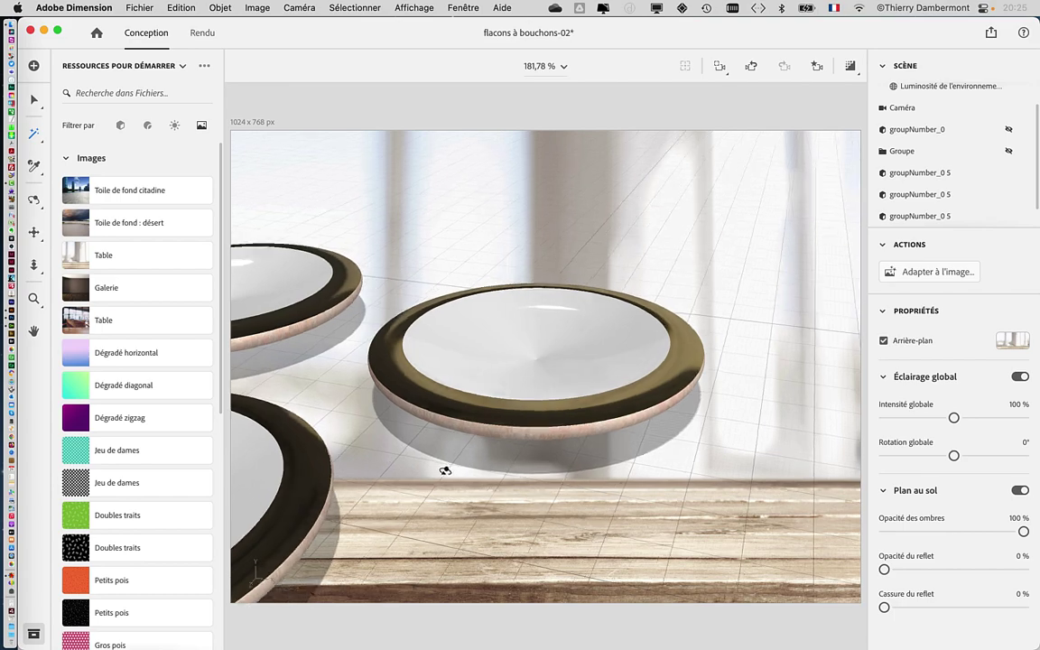
Run Adapter à l'image with all options, resizing the canvas to 1024 × 717 px with matched lights
{"action": "middle_click_drag", "start_coordinate": [449, 466], "coordinate": [612, 472]}
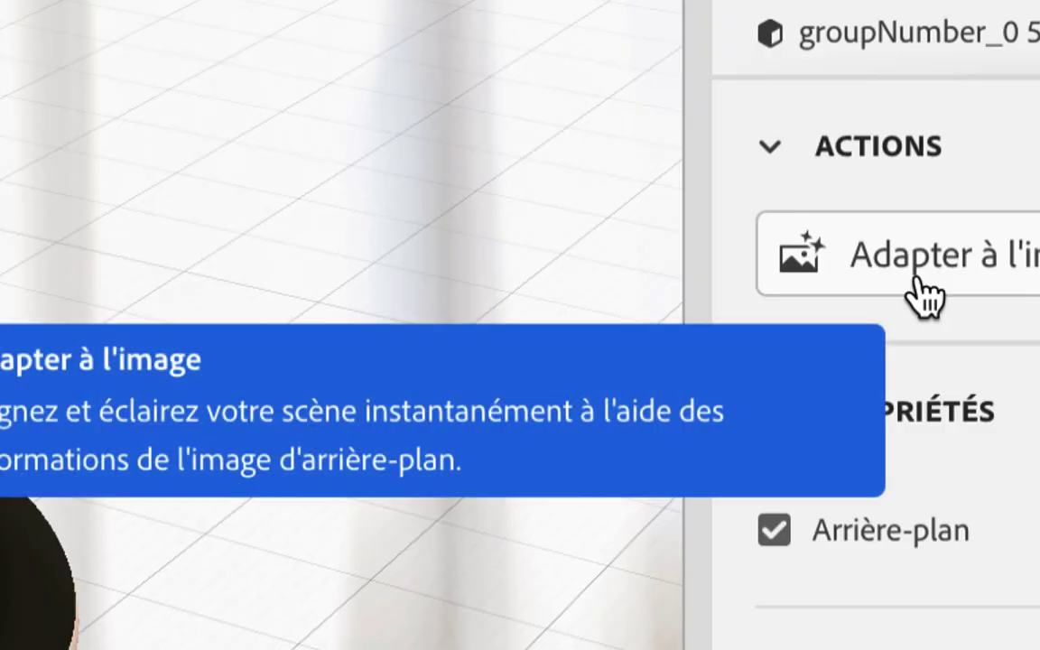
{"action": "left_click", "coordinate": [920, 278]}
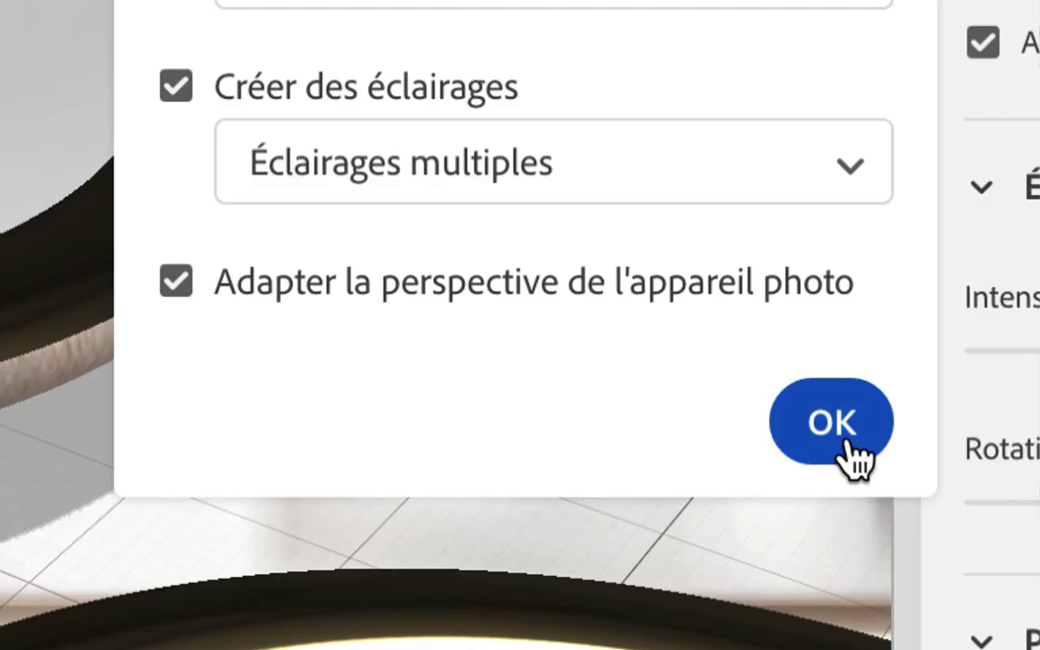
{"action": "left_click", "coordinate": [844, 444]}
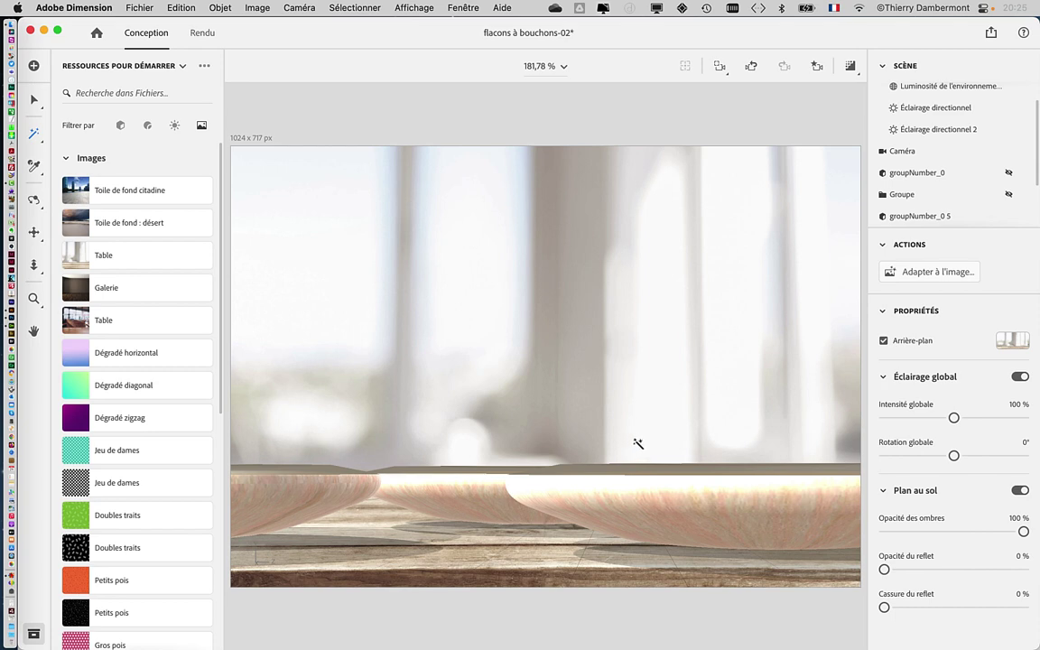
{"action": "mouse_move", "coordinate": [637, 443]}
{"action": "left_mouse_down"}
{"action": "mouse_move", "coordinate": [615, 527]}
{"action": "mouse_move", "coordinate": [585, 502]}
{"action": "mouse_move", "coordinate": [566, 516]}
{"action": "left_mouse_up"}
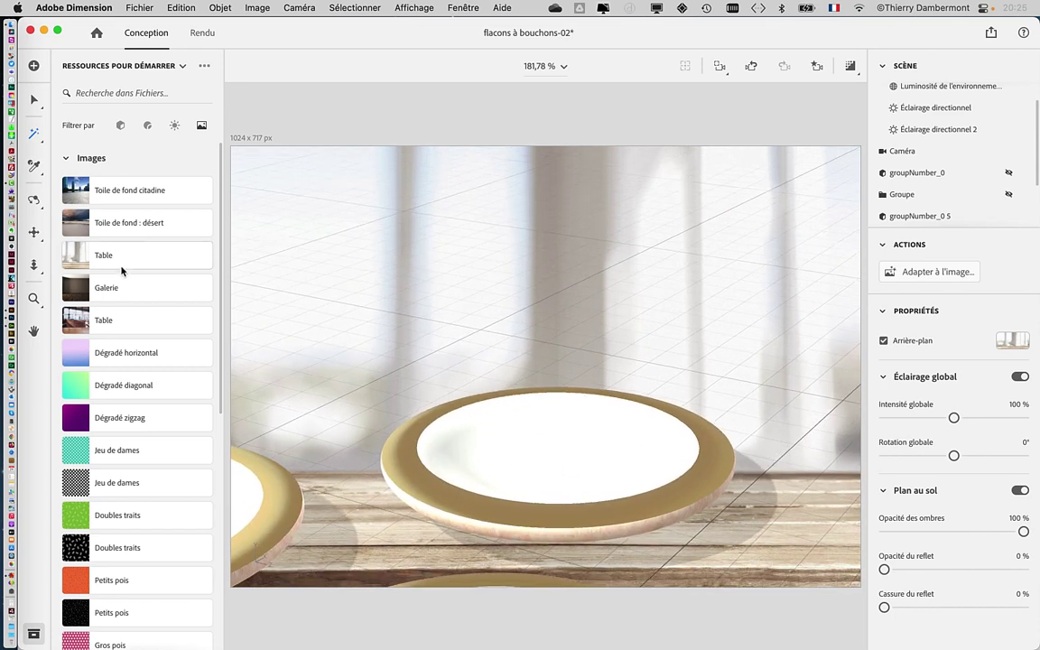
Switch to the desert backdrop, match it with Lumière du jour extérieure, and add Éclairage à 3 points
{"action": "left_click", "coordinate": [80, 226]}
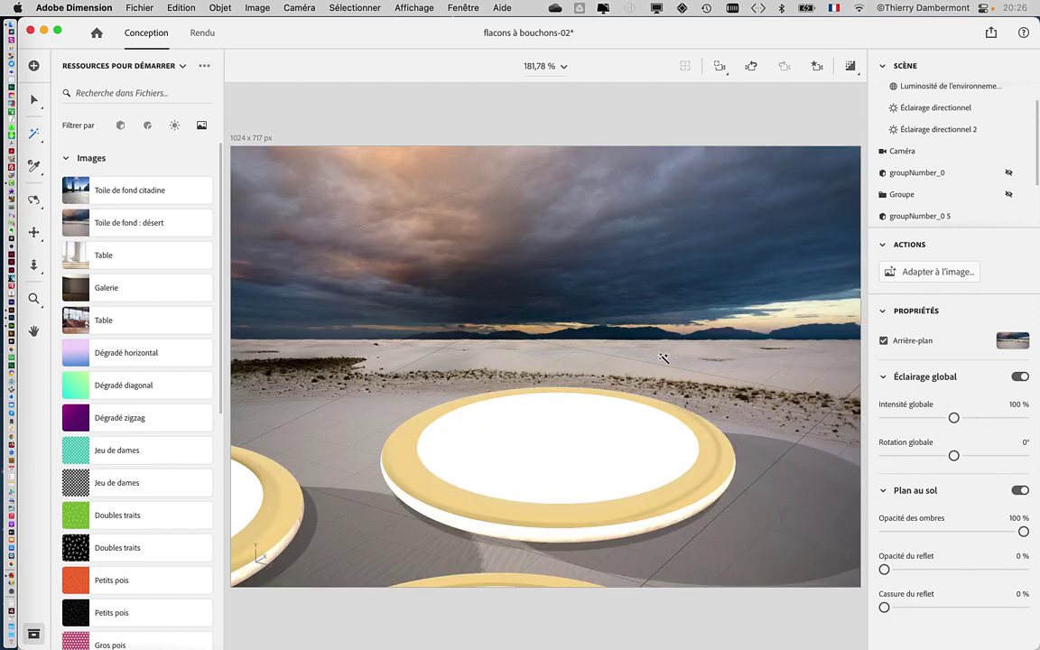
{"action": "scroll", "coordinate": [663, 361], "scroll_direction": "down", "scroll_amount": 5}
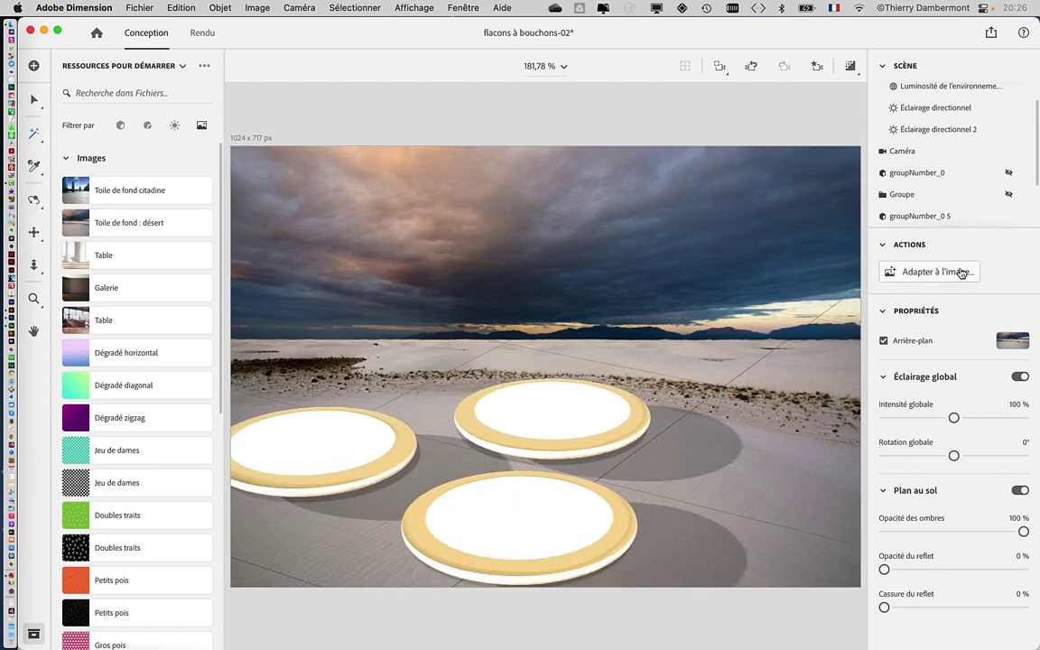
{"action": "left_click", "coordinate": [963, 273]}
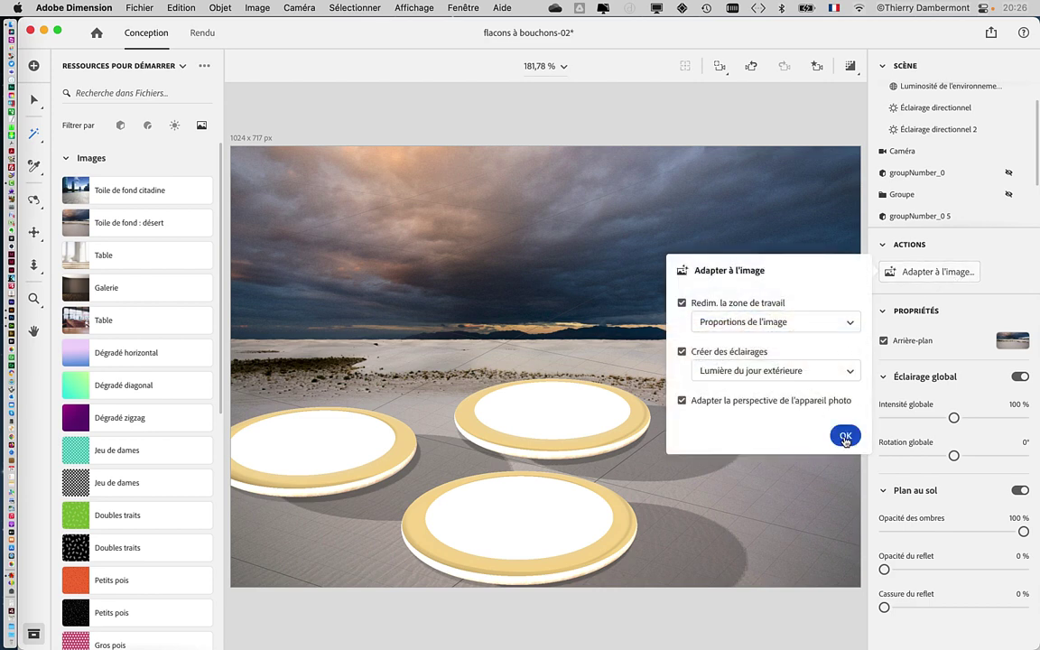
{"action": "left_click", "coordinate": [846, 438]}
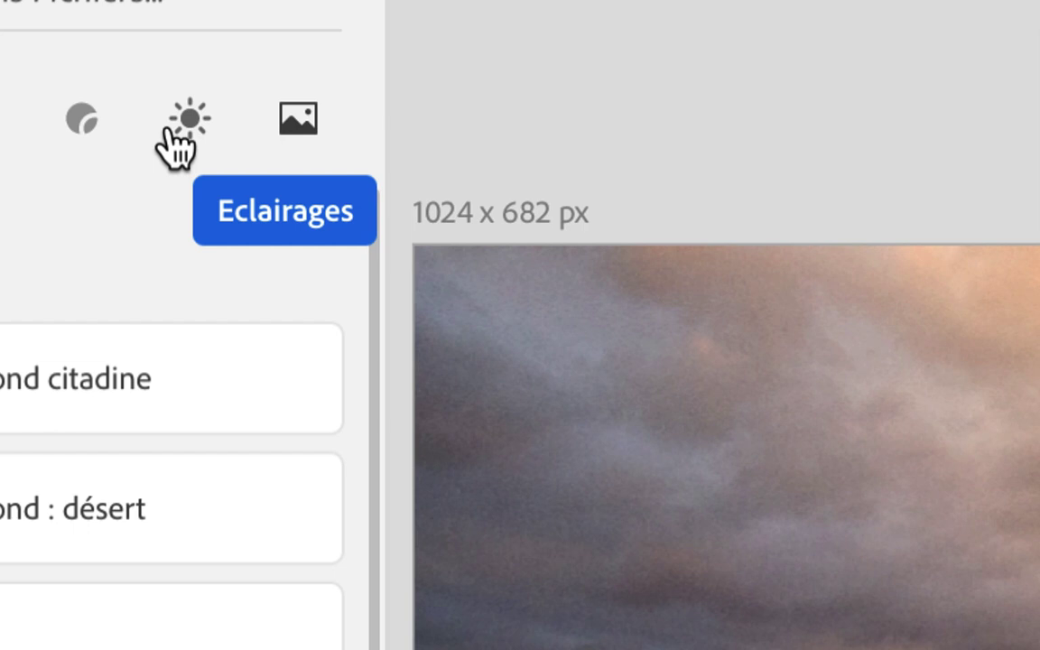
{"action": "left_click", "coordinate": [168, 131]}
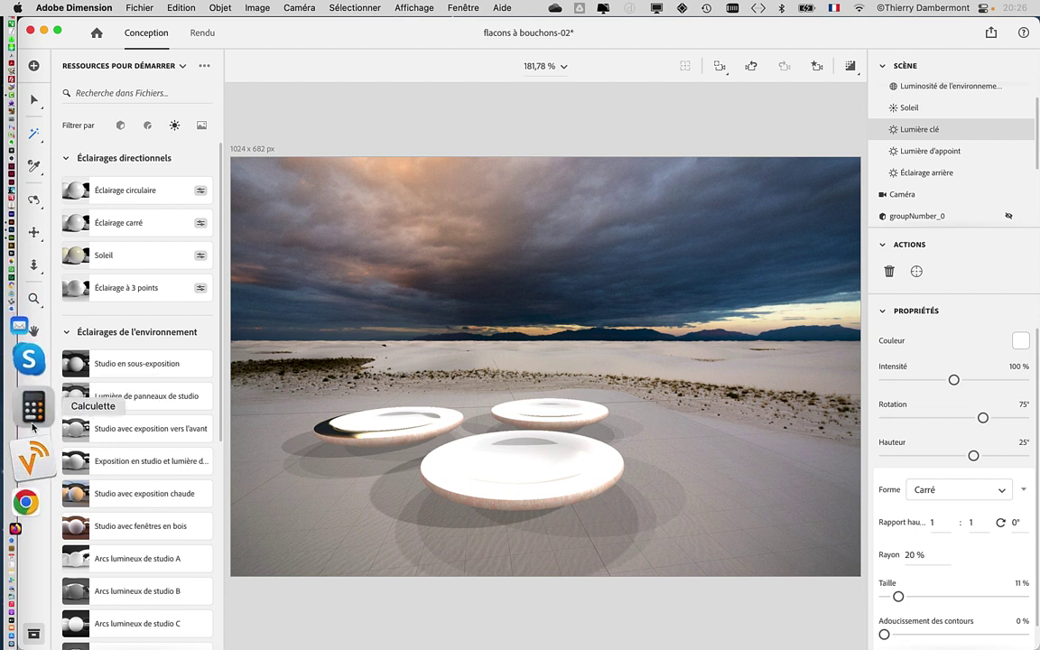
{"action": "left_click", "coordinate": [34, 446]}
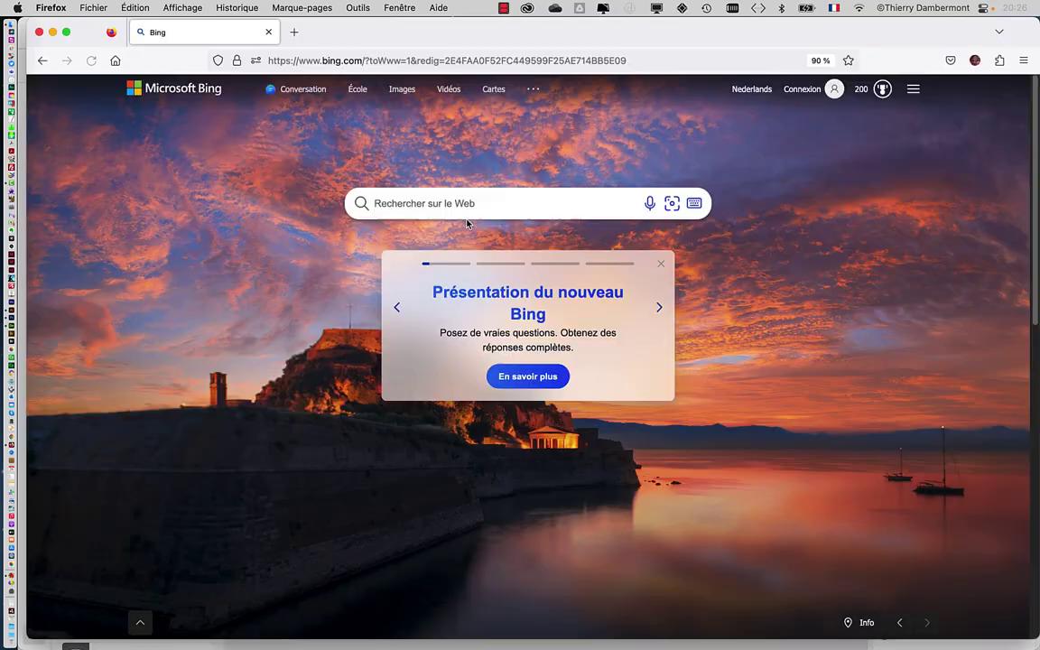
Search Bing Images for 'table top' limited to Creative Commons licences
{"action": "left_click", "coordinate": [449, 201]}
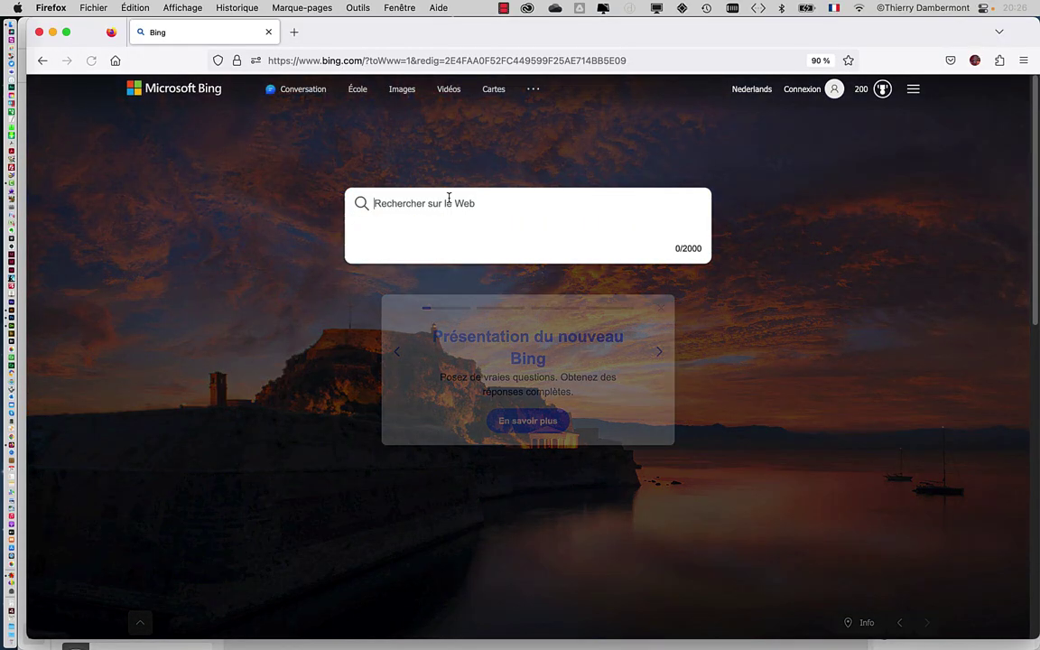
{"action": "type", "text": "table to"}
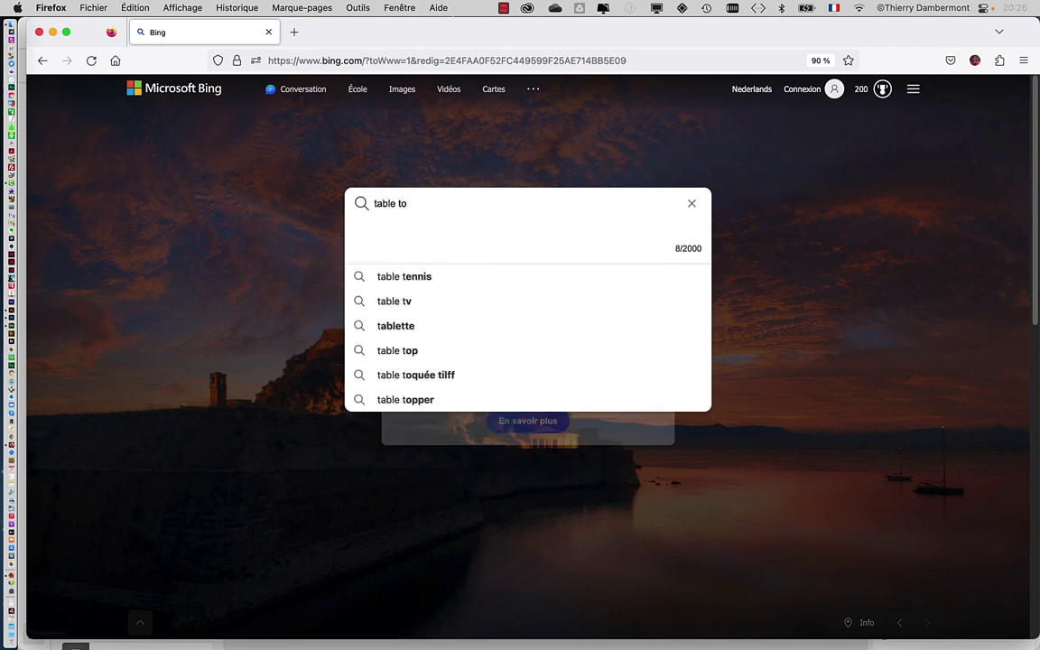
{"action": "type", "text": "p"}
{"action": "key", "text": "Return"}
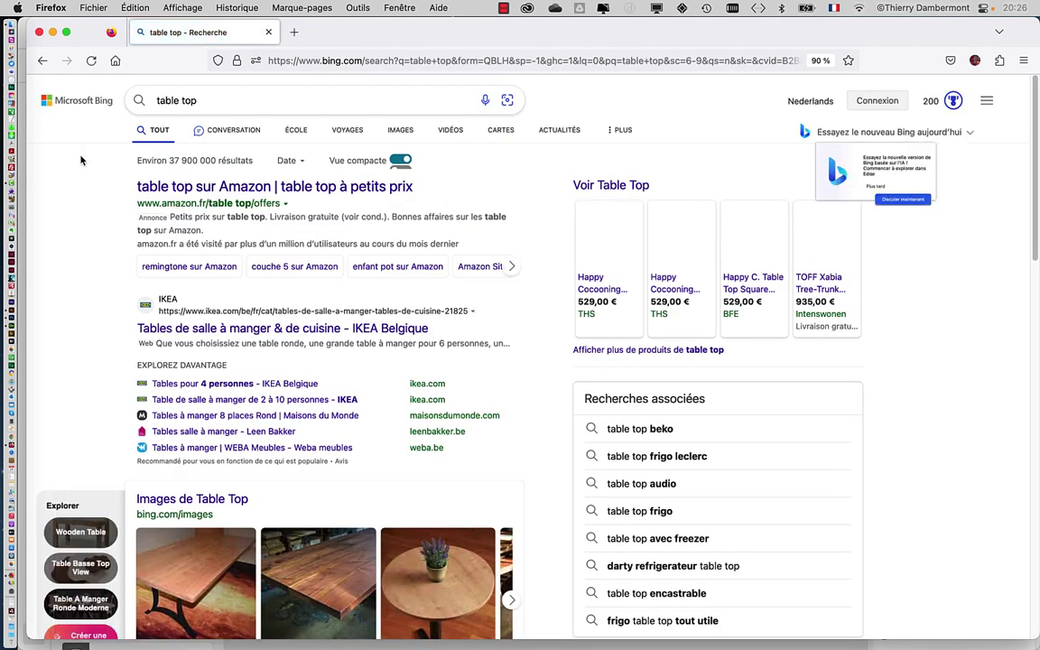
{"action": "left_click", "coordinate": [390, 134]}
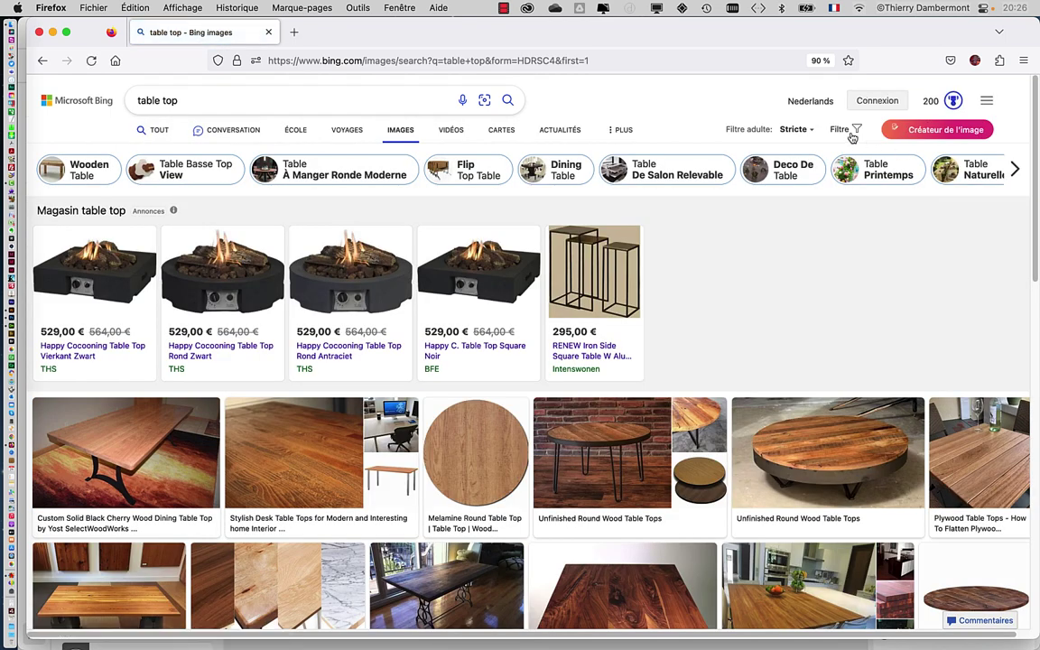
{"action": "left_click", "coordinate": [849, 131]}
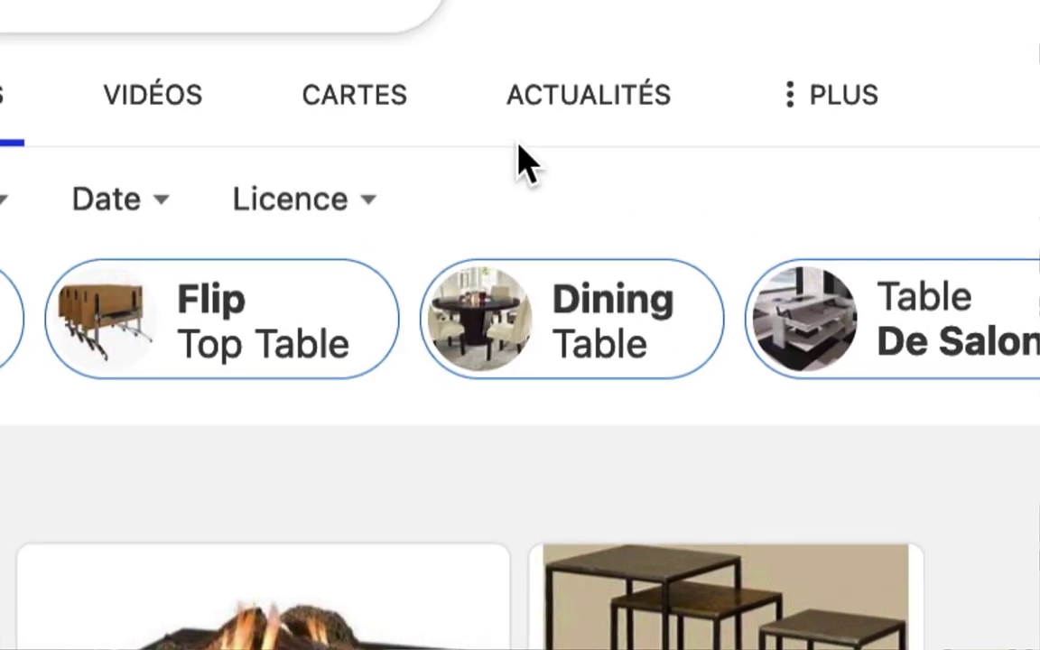
{"action": "left_click", "coordinate": [490, 157]}
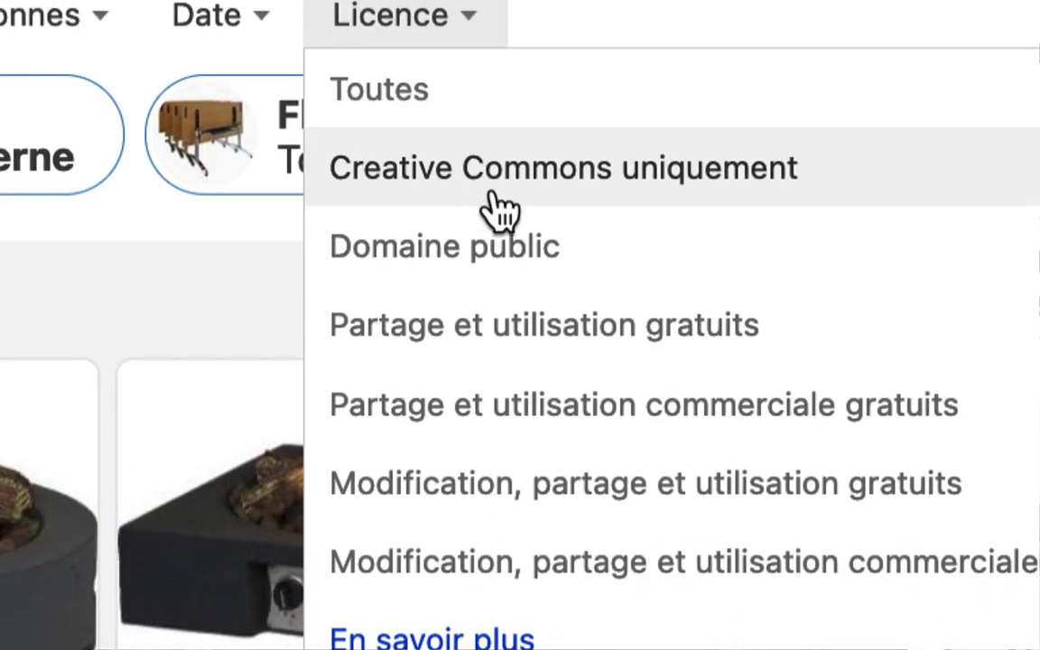
{"action": "left_click", "coordinate": [542, 320]}
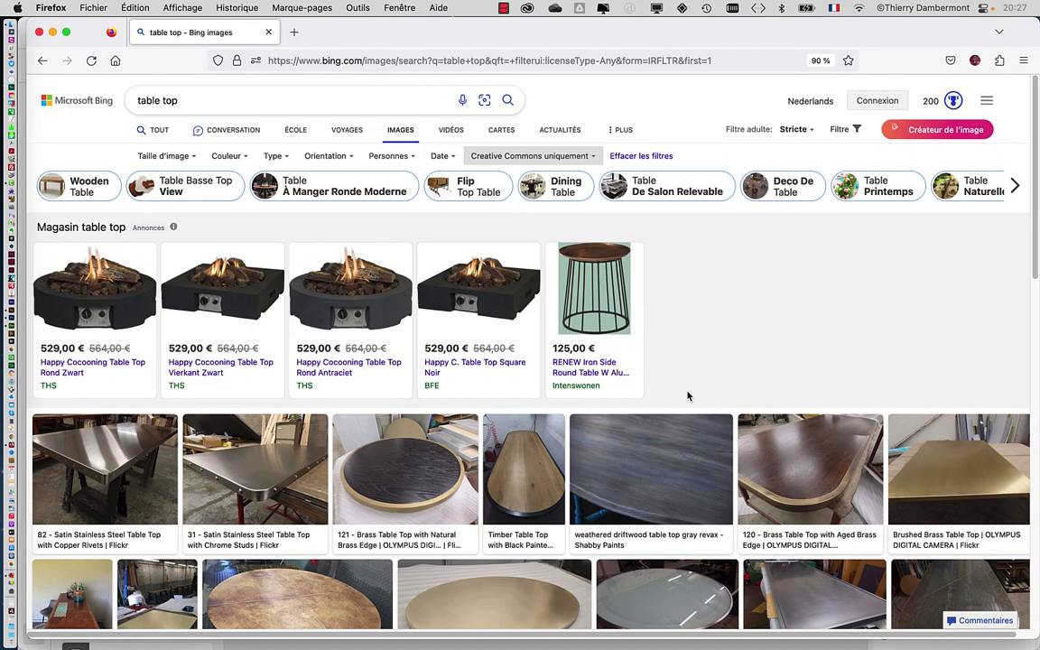
Find the stepped-edge zinc table photo and open it at full size
{"action": "scroll", "coordinate": [688, 396], "scroll_direction": "down", "scroll_amount": 1}
{"action": "scroll", "coordinate": [688, 396], "scroll_direction": "down", "scroll_amount": 1}
{"action": "scroll", "coordinate": [688, 396], "scroll_direction": "down", "scroll_amount": 1}
{"action": "scroll", "coordinate": [688, 396], "scroll_direction": "down", "scroll_amount": 1}
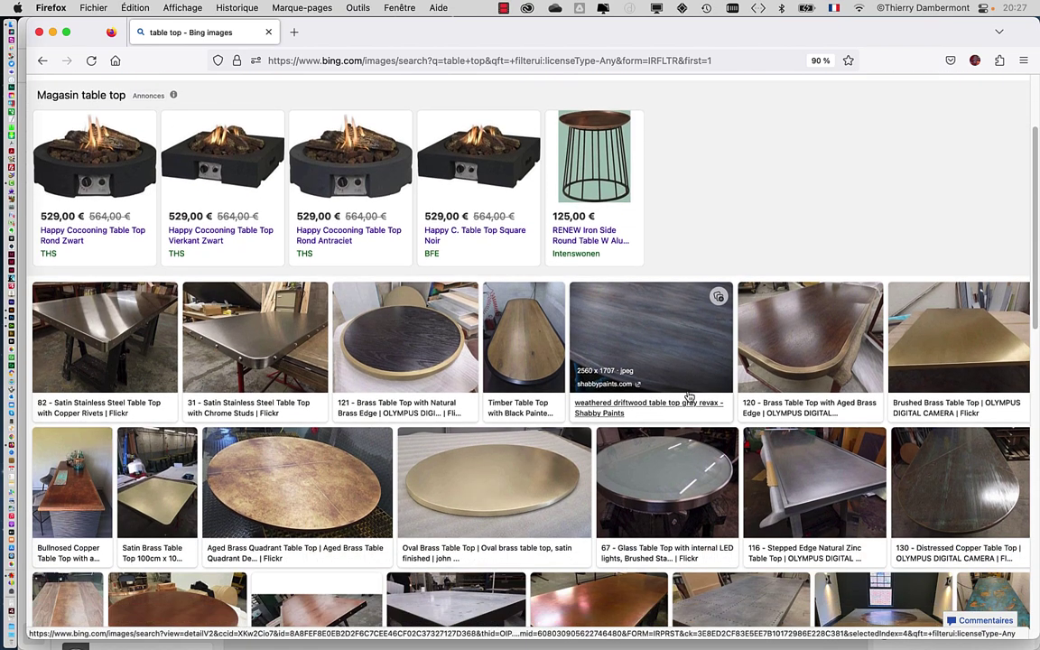
{"action": "scroll", "coordinate": [687, 396], "scroll_direction": "down", "scroll_amount": 1}
{"action": "scroll", "coordinate": [688, 395], "scroll_direction": "down", "scroll_amount": 3}
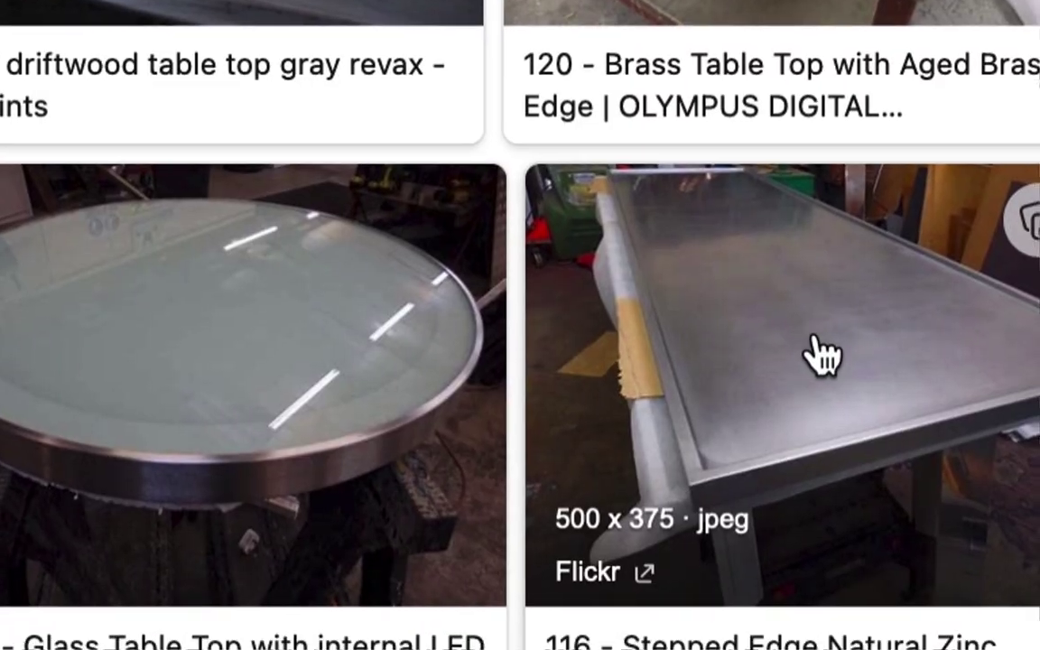
{"action": "left_click", "coordinate": [815, 338]}
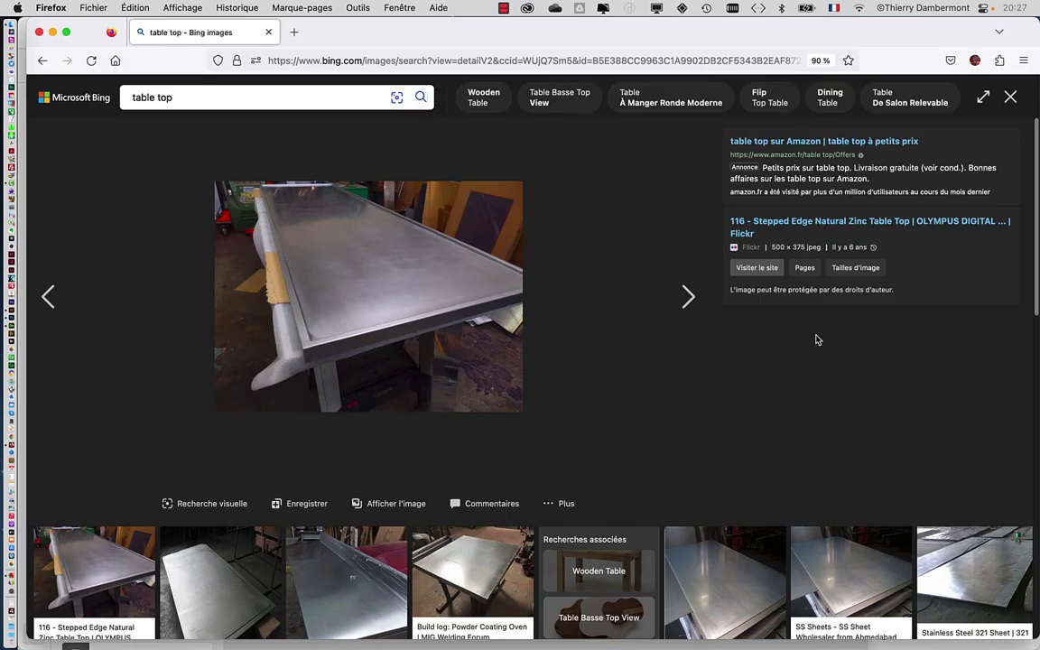
{"action": "left_click", "coordinate": [565, 509]}
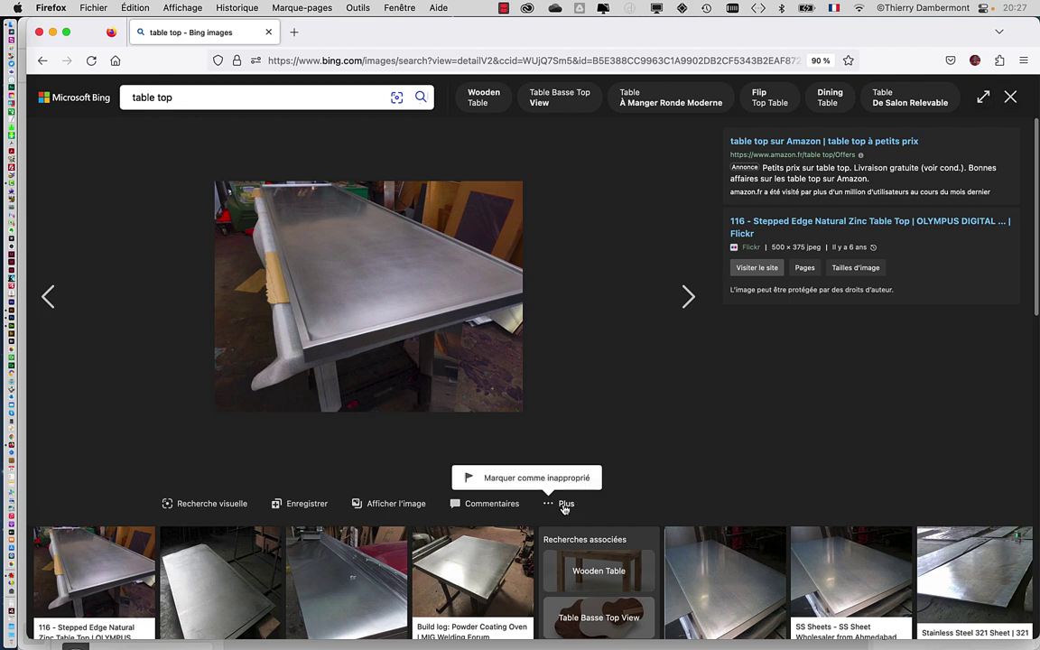
{"action": "left_click", "coordinate": [375, 503]}
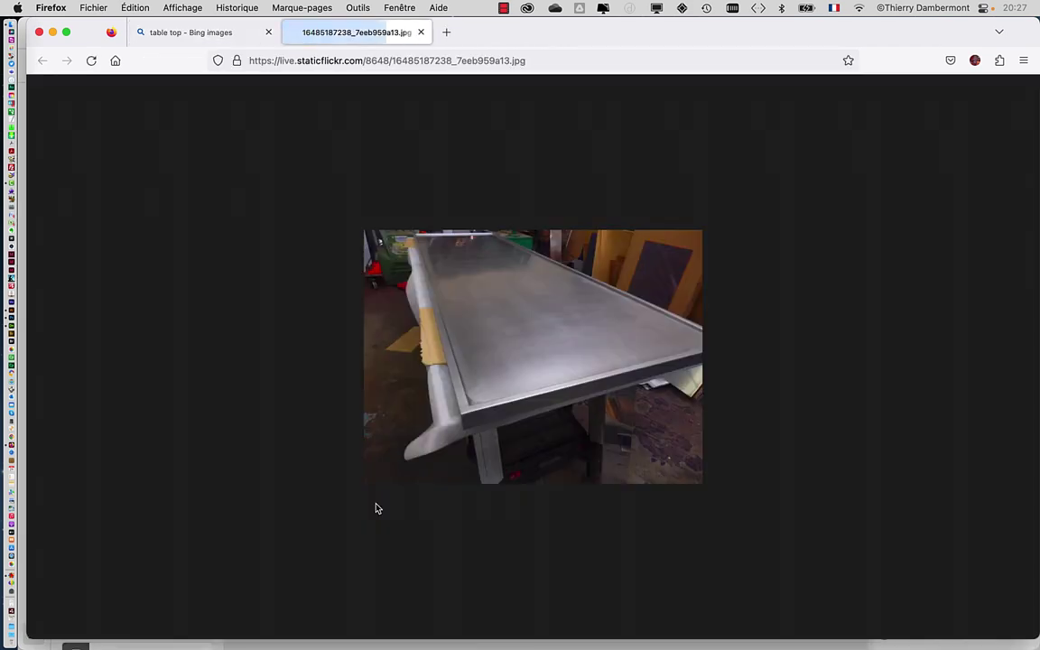
{"action": "right_click", "coordinate": [550, 326]}
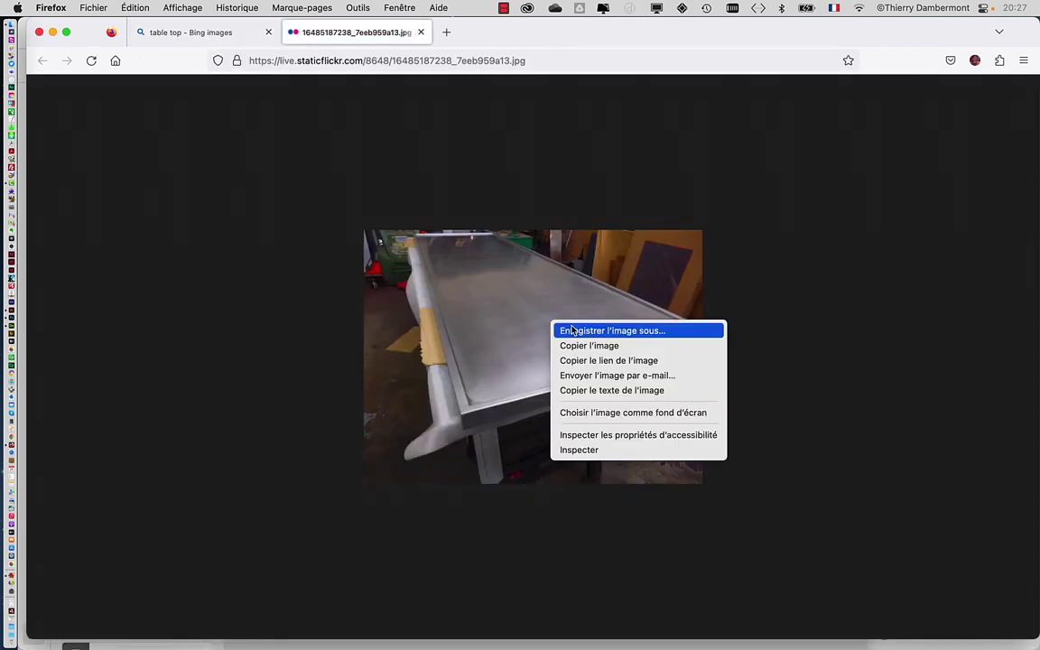
{"action": "left_click", "coordinate": [571, 330]}
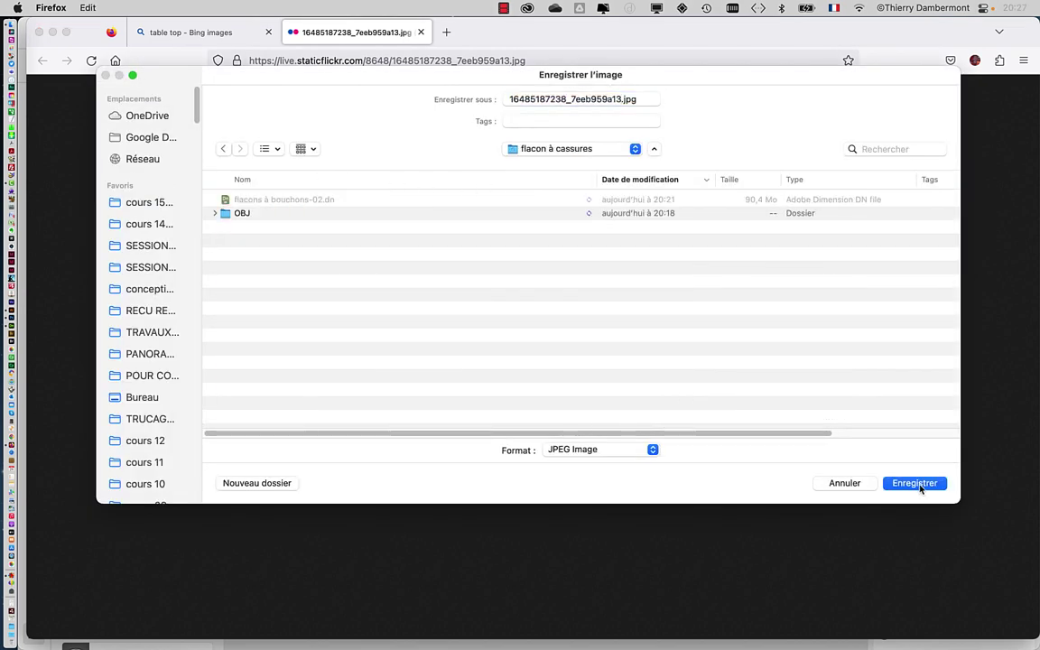
{"action": "key", "text": "Return"}
{"action": "key", "text": "super+Tab"}
{"action": "left_click", "coordinate": [462, 356]}
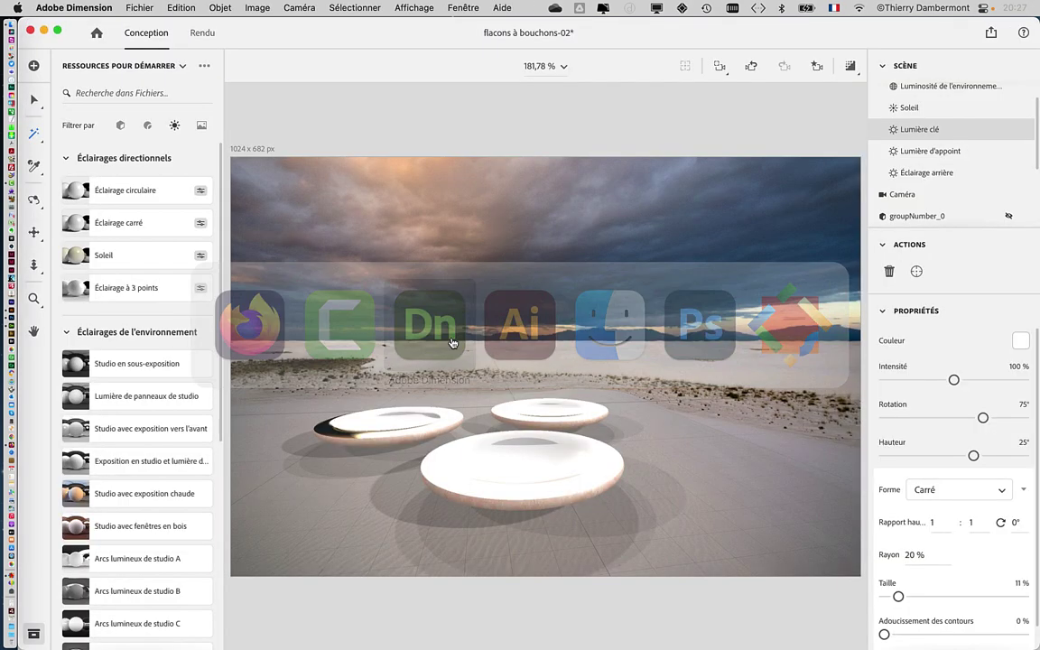
Import the zinc table JPG as background and fit canvas, lights and perspective to it
{"action": "left_click", "coordinate": [119, 7]}
{"action": "mouse_move", "coordinate": [154, 184]}
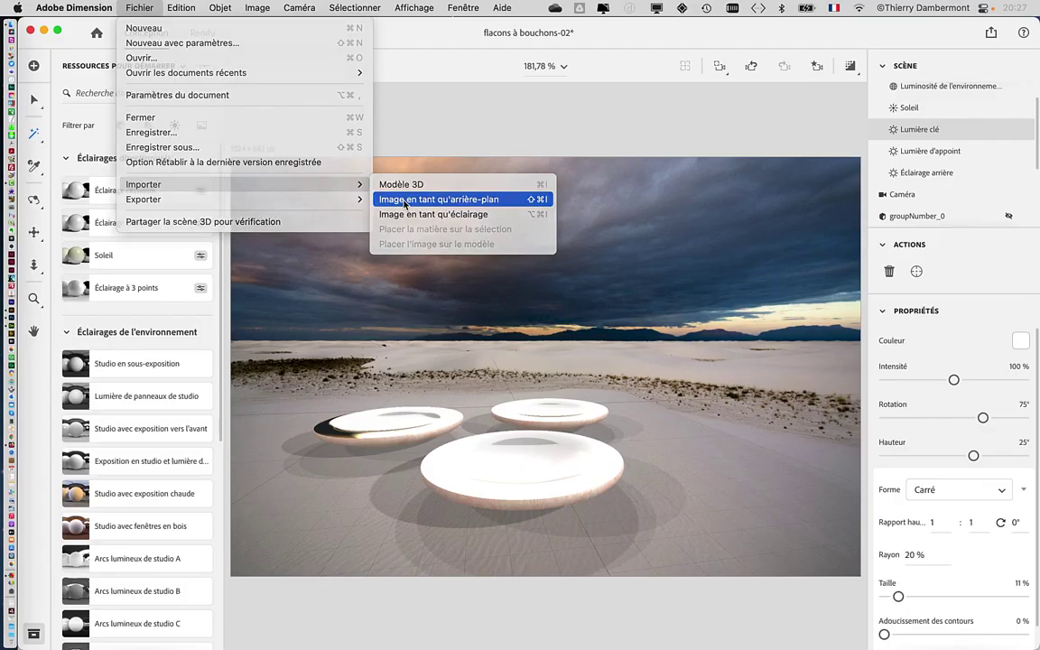
{"action": "left_click", "coordinate": [404, 200]}
{"action": "left_click", "coordinate": [367, 243]}
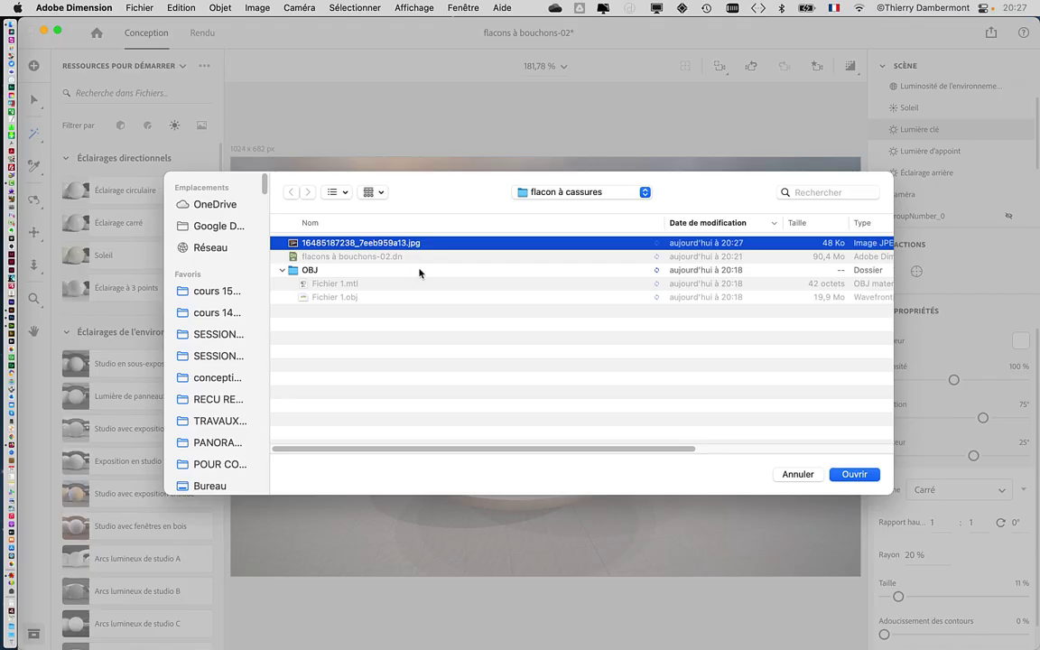
{"action": "left_click", "coordinate": [841, 475]}
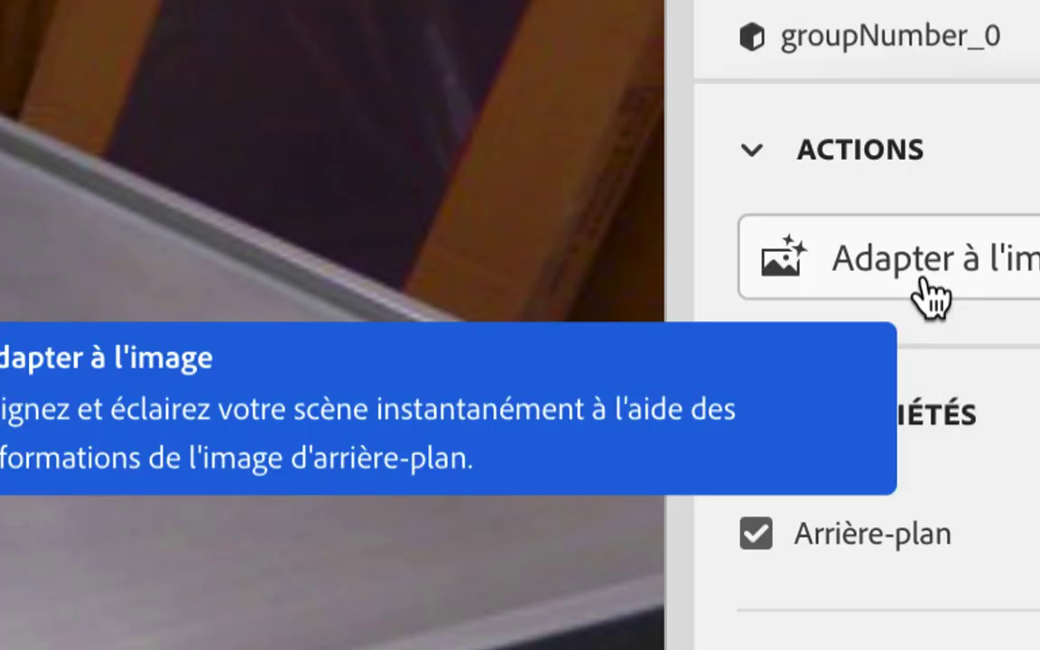
{"action": "left_click", "coordinate": [926, 281]}
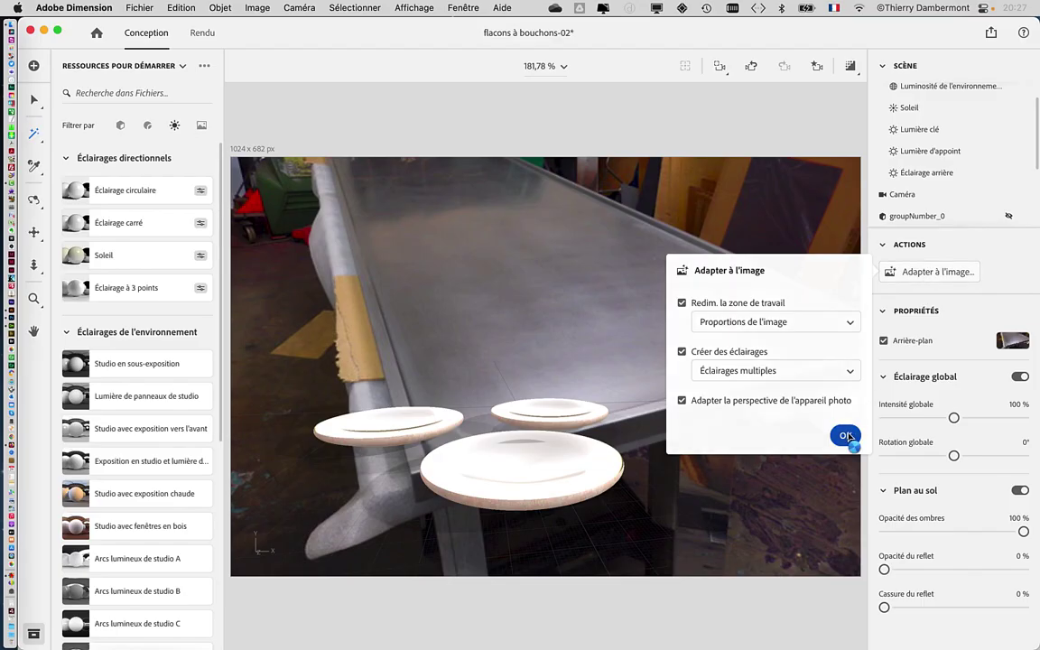
{"action": "left_click", "coordinate": [847, 437]}
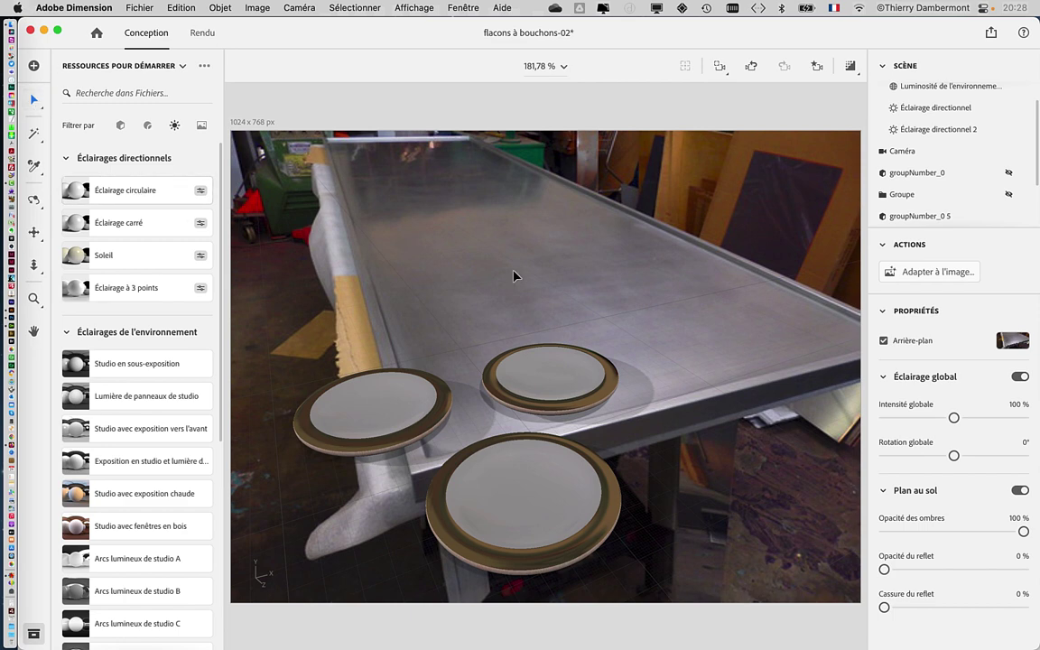
Select all three caps, slide them onto the tabletop and scale them up about 1.7x
{"action": "left_click", "coordinate": [360, 416]}
{"action": "left_click", "coordinate": [531, 397]}
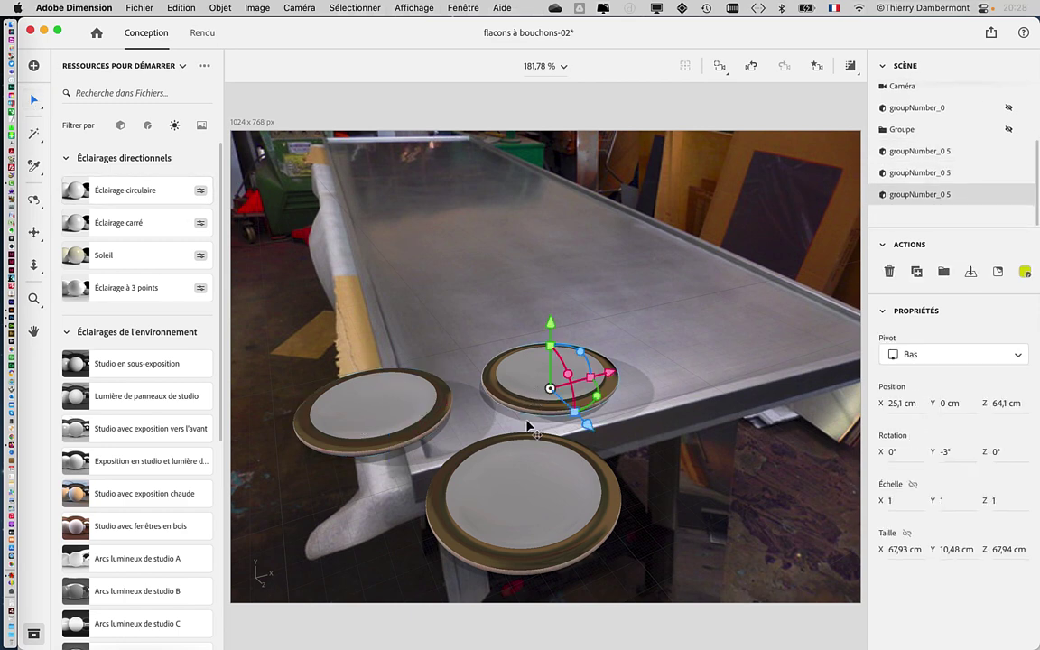
{"action": "left_click", "coordinate": [508, 495]}
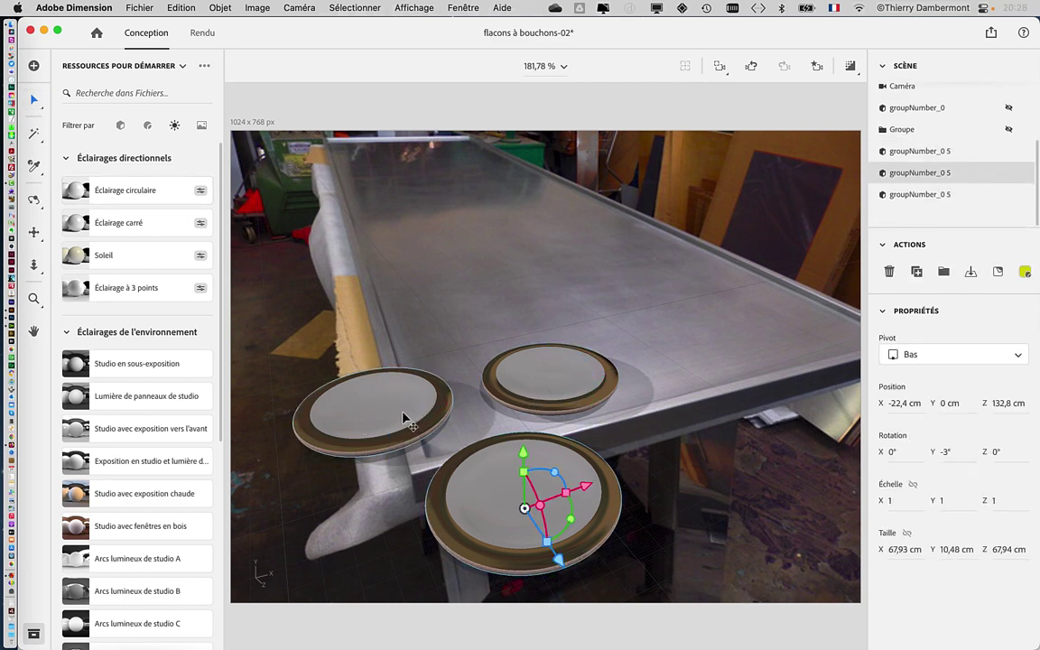
{"action": "left_click", "coordinate": [402, 417]}
{"action": "left_click", "coordinate": [555, 389], "text": "shift"}
{"action": "left_click", "coordinate": [529, 489], "text": "shift"}
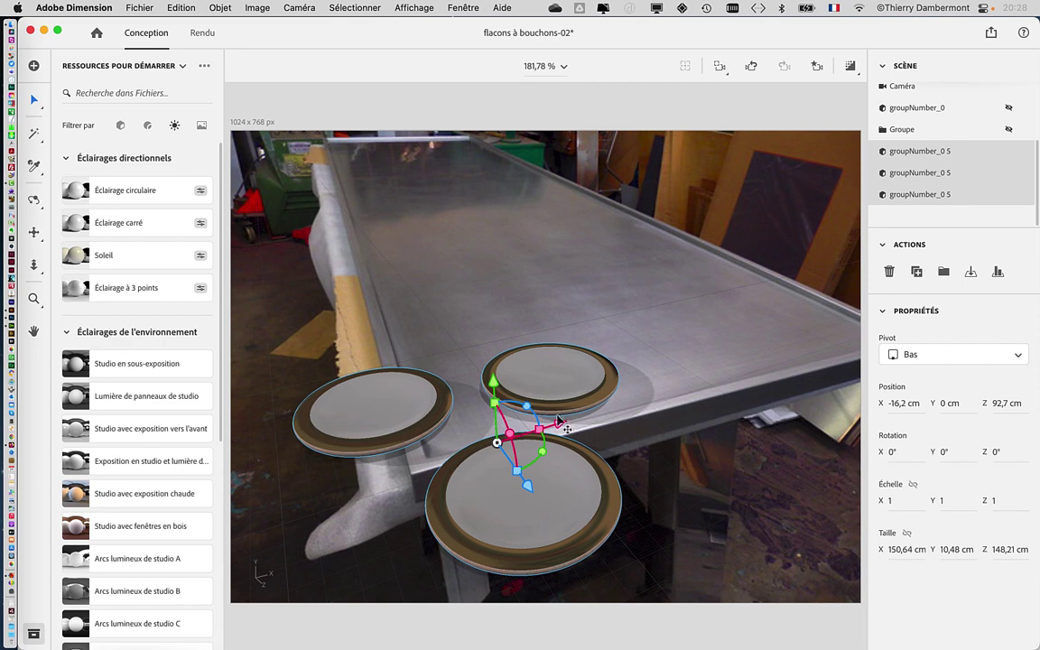
{"action": "mouse_move", "coordinate": [497, 443]}
{"action": "left_mouse_down"}
{"action": "mouse_move", "coordinate": [370, 571]}
{"action": "mouse_move", "coordinate": [553, 348]}
{"action": "left_mouse_up"}
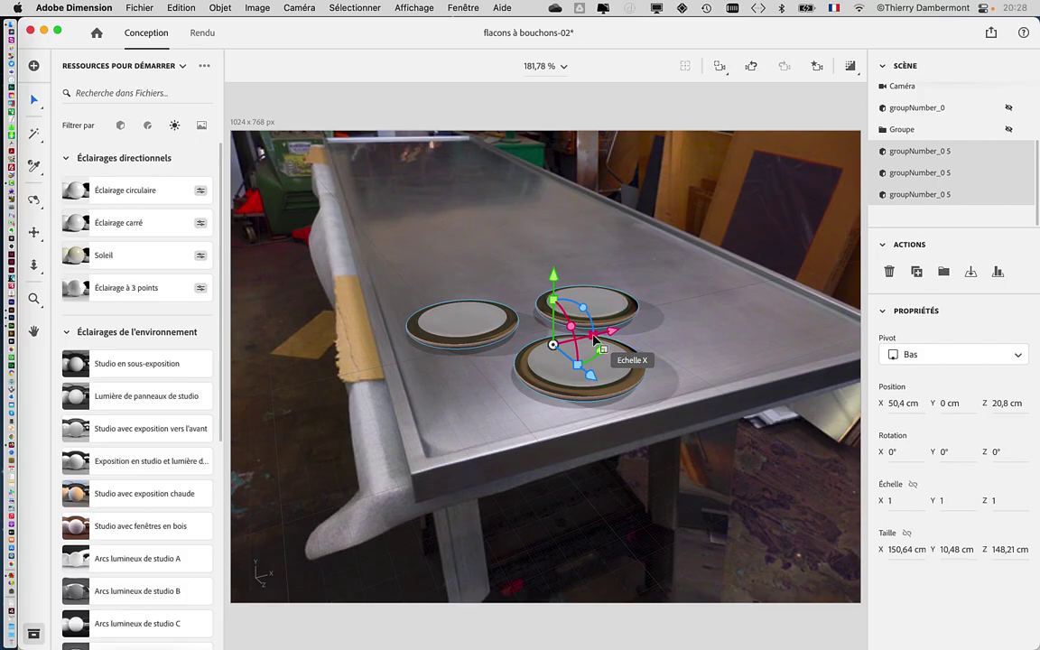
{"action": "mouse_move", "coordinate": [594, 337]}
{"action": "left_mouse_down"}
{"action": "mouse_move", "coordinate": [620, 343]}
{"action": "mouse_move", "coordinate": [582, 331]}
{"action": "left_mouse_up"}
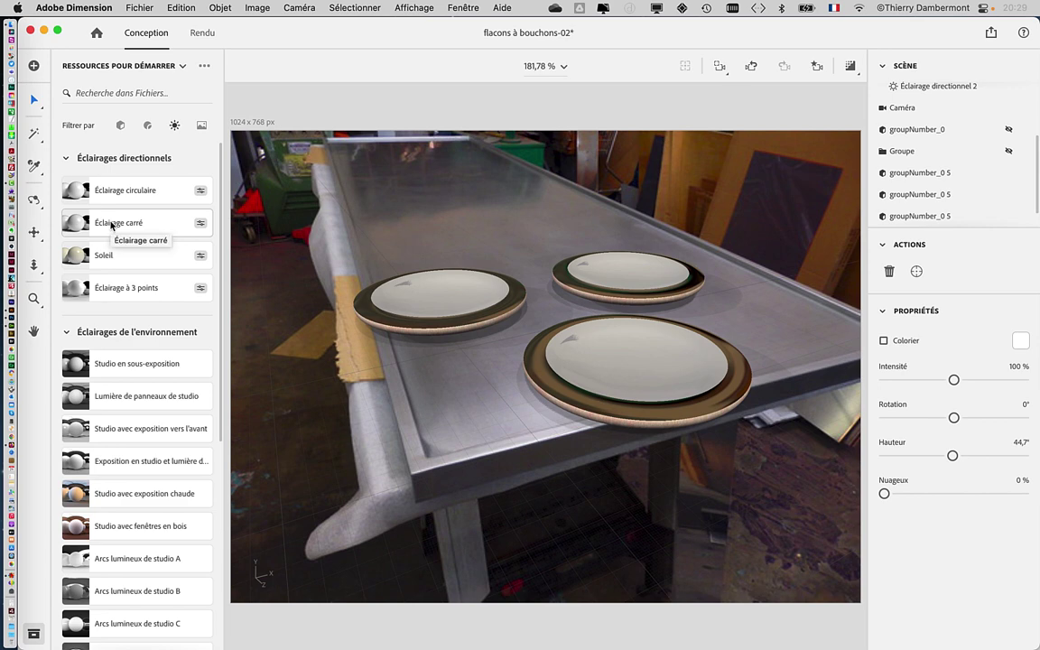
Add the Éclairage carré preset, hide Éclairage directionnel 4 and 3, then select Soleil
{"action": "double_click", "coordinate": [111, 224]}
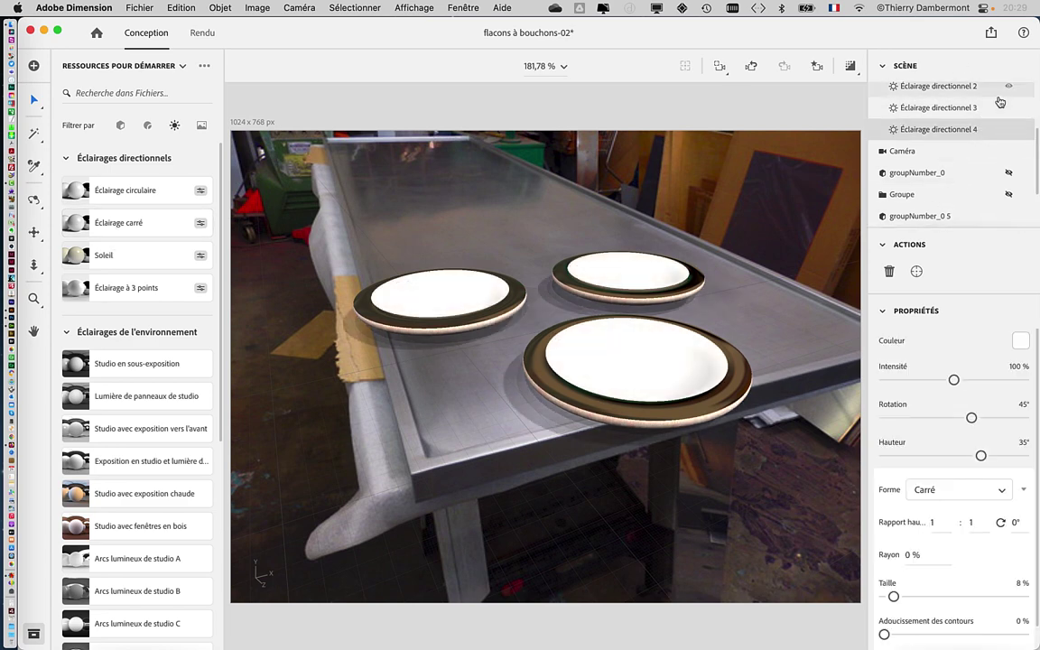
{"action": "mouse_move", "coordinate": [939, 129]}
{"action": "left_click", "coordinate": [1009, 132]}
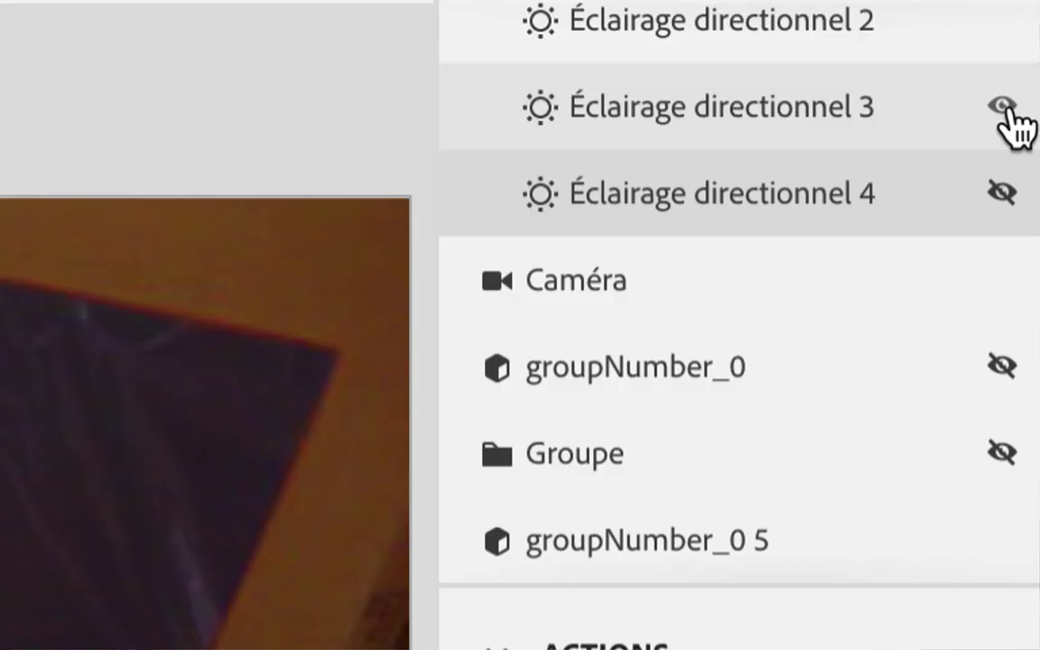
{"action": "left_click", "coordinate": [1010, 115]}
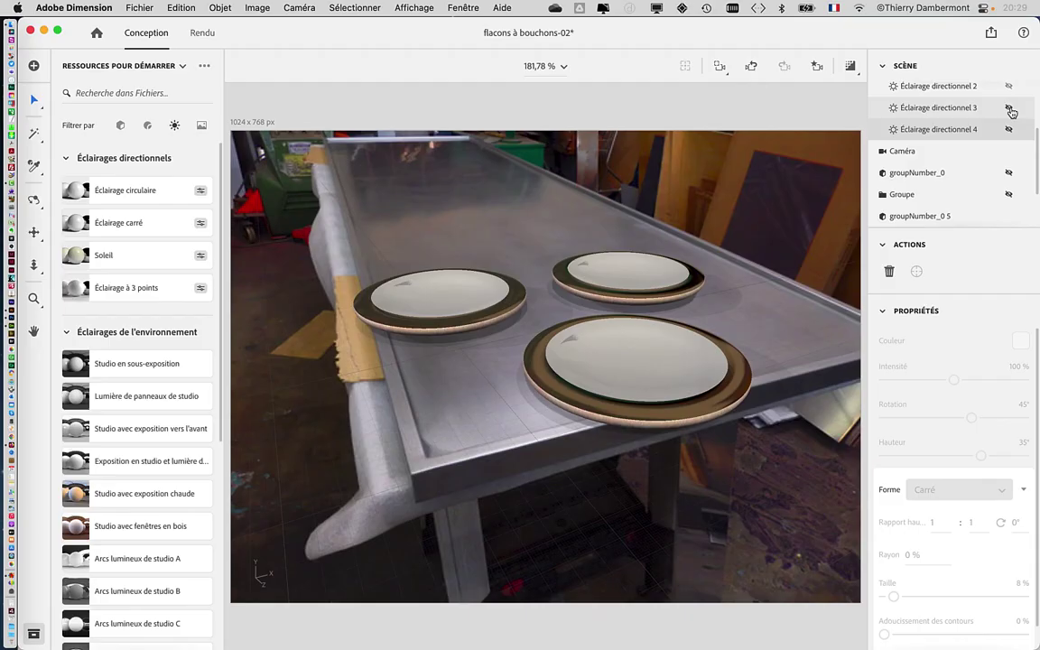
{"action": "left_click", "coordinate": [108, 256]}
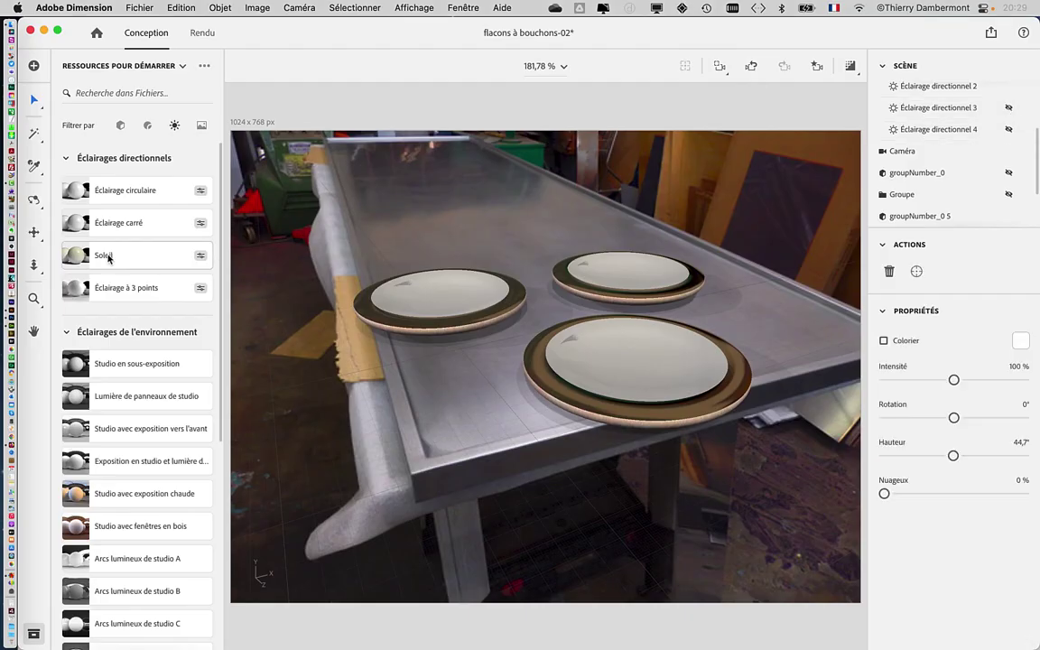